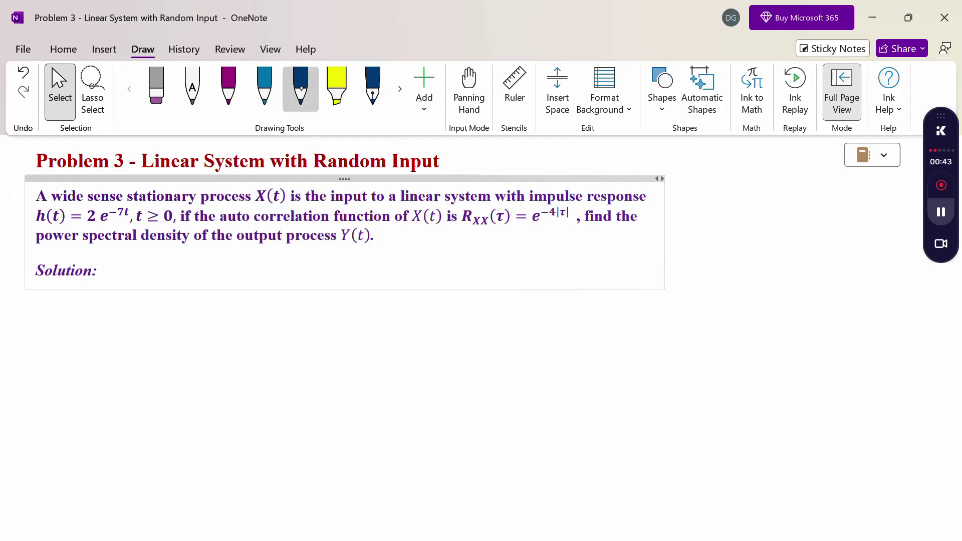
# - Choose the magenta pen for handwriting the solution
pyautogui.click(300, 85)
pyautogui.click(229, 86)
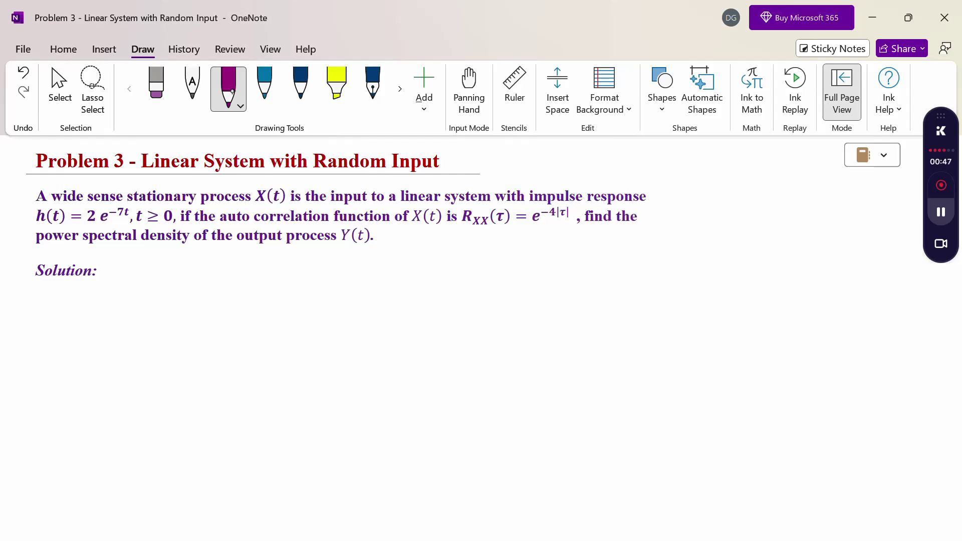
# - Handwrite the relation Syy(ω) = |H(ω)|² Sxx(ω) under Solution
pyautogui.moveTo(104, 296)
pyautogui.mouseDown()
pyautogui.moveTo(96, 306)
pyautogui.moveTo(118, 302)
pyautogui.moveTo(107, 317)
pyautogui.mouseUp()
pyautogui.moveTo(122, 301)
pyautogui.mouseDown()
pyautogui.moveTo(132, 300)
pyautogui.moveTo(122, 316)
pyautogui.mouseUp()
pyautogui.moveTo(141, 296)
pyautogui.mouseDown()
pyautogui.moveTo(138, 309)
pyautogui.moveTo(159, 297)
pyautogui.mouseUp()
pyautogui.moveTo(164, 292)
pyautogui.mouseDown()
pyautogui.moveTo(164, 308)
pyautogui.moveTo(197, 299)
pyautogui.mouseUp()
pyautogui.moveTo(187, 305); pyautogui.dragTo(219, 306)
pyautogui.moveTo(230, 293); pyautogui.dragTo(233, 296)
pyautogui.moveTo(241, 293)
pyautogui.mouseDown()
pyautogui.moveTo(239, 304)
pyautogui.moveTo(263, 294)
pyautogui.mouseUp()
pyautogui.moveTo(266, 291); pyautogui.dragTo(268, 304)
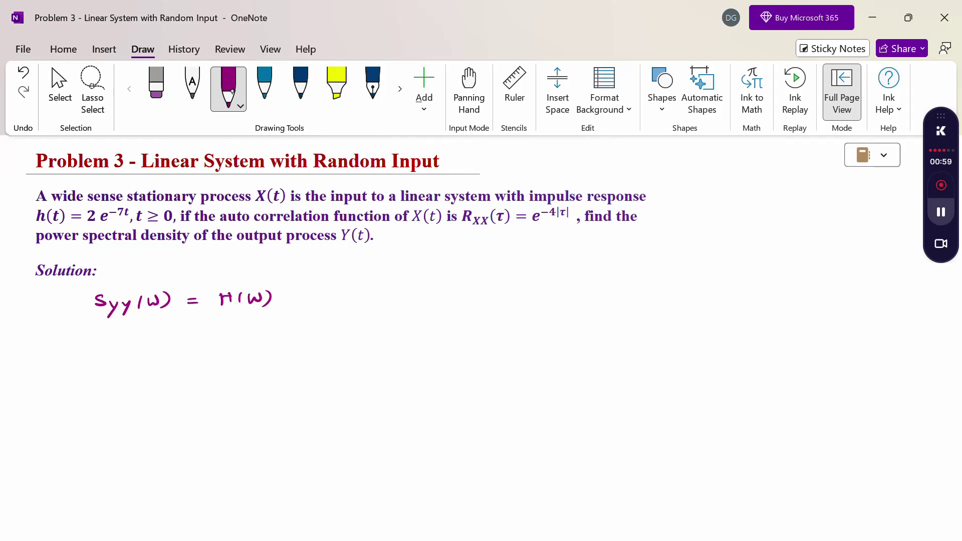
pyautogui.moveTo(281, 287); pyautogui.dragTo(279, 310)
pyautogui.moveTo(219, 289); pyautogui.dragTo(218, 310)
pyautogui.moveTo(291, 281); pyautogui.dragTo(319, 307)
pyautogui.moveTo(334, 301)
pyautogui.mouseDown()
pyautogui.moveTo(343, 309)
pyautogui.moveTo(333, 309)
pyautogui.mouseUp()
pyautogui.moveTo(350, 301); pyautogui.dragTo(360, 311)
pyautogui.moveTo(360, 302)
pyautogui.mouseDown()
pyautogui.moveTo(350, 310)
pyautogui.moveTo(383, 295)
pyautogui.mouseUp()
pyautogui.moveTo(386, 290); pyautogui.dragTo(387, 305)
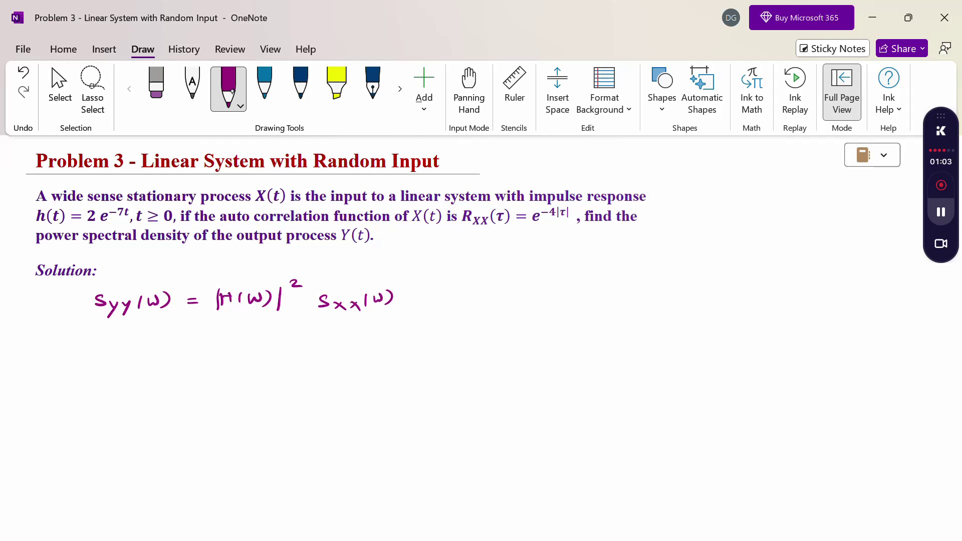
# - On a new line, write H(ω) = ∫ from −∞ to ∞ of h(t) e^(−iωt) dt
pyautogui.moveTo(107, 357)
pyautogui.mouseDown()
pyautogui.moveTo(107, 371)
pyautogui.moveTo(119, 370)
pyautogui.mouseUp()
pyautogui.moveTo(129, 357)
pyautogui.mouseDown()
pyautogui.moveTo(126, 367)
pyautogui.moveTo(193, 362)
pyautogui.mouseUp()
pyautogui.moveTo(186, 367)
pyautogui.mouseDown()
pyautogui.moveTo(215, 360)
pyautogui.moveTo(213, 386)
pyautogui.mouseUp()
pyautogui.moveTo(220, 388); pyautogui.dragTo(228, 388)
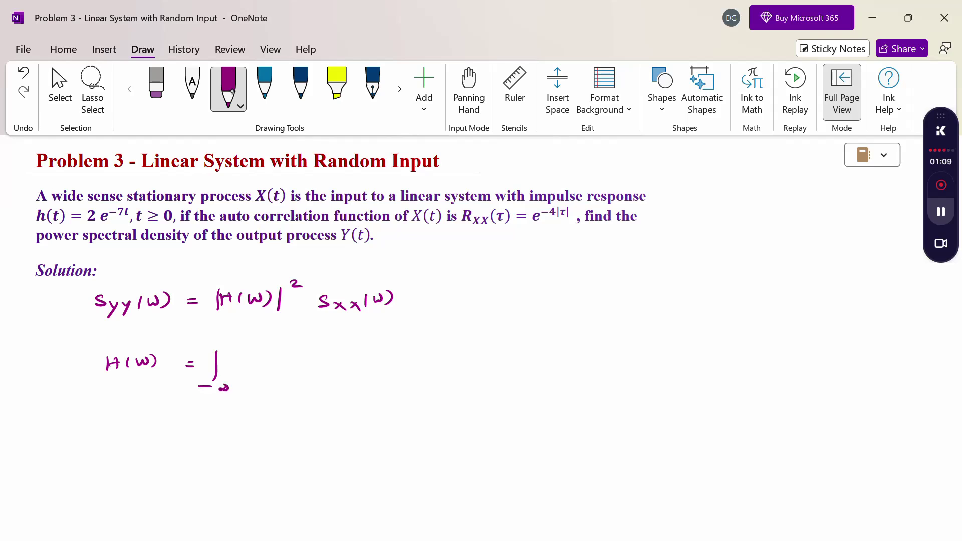
pyautogui.moveTo(223, 350)
pyautogui.mouseDown()
pyautogui.moveTo(236, 345)
pyautogui.moveTo(255, 370)
pyautogui.mouseUp()
pyautogui.moveTo(255, 366); pyautogui.dragTo(272, 370)
pyautogui.moveTo(284, 359); pyautogui.dragTo(285, 371)
pyautogui.moveTo(280, 363); pyautogui.dragTo(296, 369)
pyautogui.moveTo(316, 365)
pyautogui.mouseDown()
pyautogui.moveTo(324, 372)
pyautogui.moveTo(334, 350)
pyautogui.mouseUp()
pyautogui.moveTo(337, 345); pyautogui.dragTo(357, 345)
pyautogui.moveTo(363, 337); pyautogui.dragTo(361, 351)
pyautogui.moveTo(357, 344)
pyautogui.mouseDown()
pyautogui.moveTo(386, 350)
pyautogui.moveTo(394, 368)
pyautogui.mouseUp()
pyautogui.moveTo(389, 359); pyautogui.dragTo(402, 357)
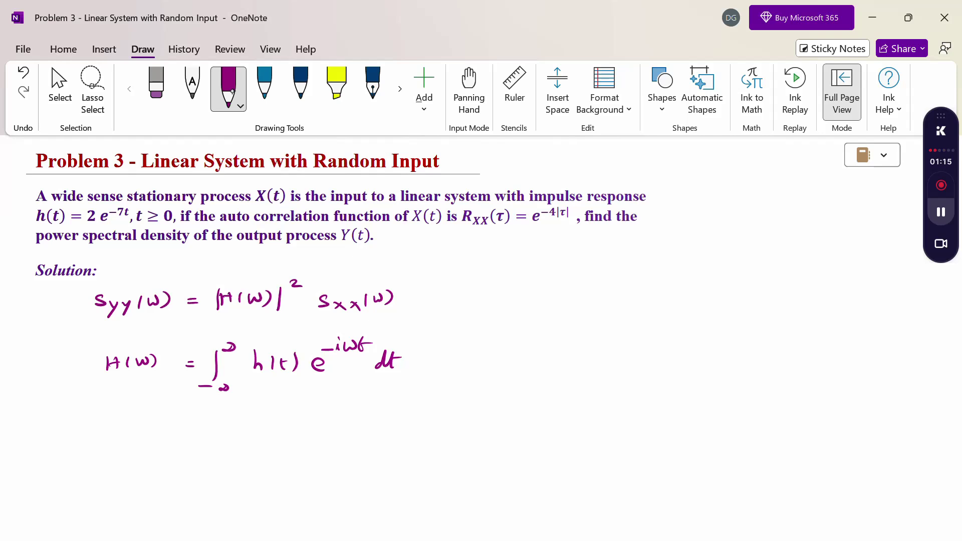
# - Start the next line with Sxx(ω) = ∫ from −∞ to ∞
pyautogui.moveTo(116, 435); pyautogui.dragTo(106, 448)
pyautogui.moveTo(120, 445)
pyautogui.mouseDown()
pyautogui.moveTo(128, 452)
pyautogui.moveTo(121, 452)
pyautogui.mouseUp()
pyautogui.moveTo(136, 444); pyautogui.dragTo(171, 440)
pyautogui.click(197, 442)
pyautogui.moveTo(175, 435)
pyautogui.mouseDown()
pyautogui.moveTo(180, 451)
pyautogui.moveTo(199, 445)
pyautogui.moveTo(224, 455)
pyautogui.mouseUp()
pyautogui.moveTo(209, 460); pyautogui.dragTo(247, 462)
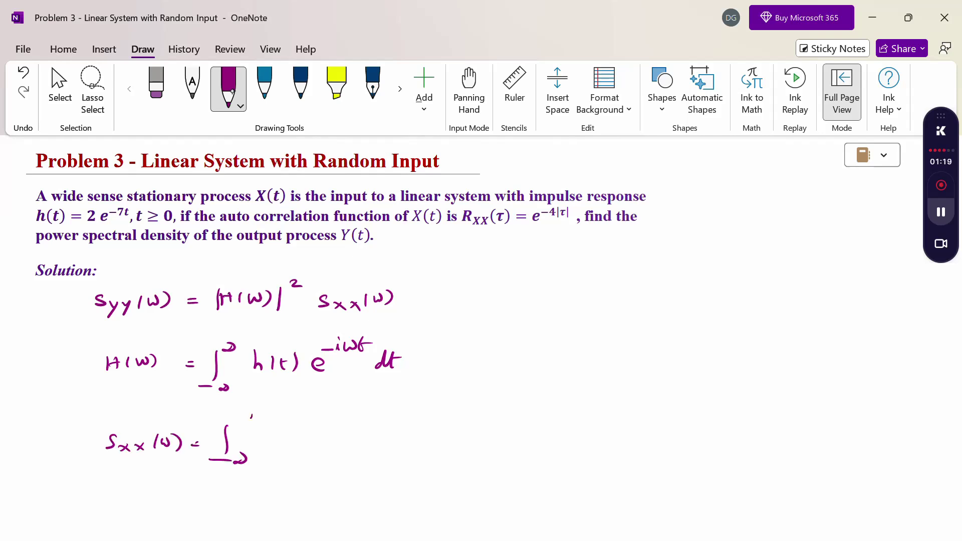
pyautogui.moveTo(241, 420); pyautogui.dragTo(259, 412)
# - Complete the Sxx integrand as Rxx(τ) e^(−iωτ) dτ, then stop inking
pyautogui.moveTo(281, 427)
pyautogui.mouseDown()
pyautogui.moveTo(282, 442)
pyautogui.moveTo(297, 441)
pyautogui.mouseUp()
pyautogui.moveTo(300, 435); pyautogui.dragTo(325, 444)
pyautogui.moveTo(332, 429)
pyautogui.mouseDown()
pyautogui.moveTo(329, 443)
pyautogui.moveTo(351, 433)
pyautogui.mouseUp()
pyautogui.moveTo(346, 433); pyautogui.dragTo(359, 444)
pyautogui.moveTo(381, 442)
pyautogui.mouseDown()
pyautogui.moveTo(396, 447)
pyautogui.moveTo(401, 426)
pyautogui.mouseUp()
pyautogui.moveTo(409, 422)
pyautogui.mouseDown()
pyautogui.moveTo(408, 430)
pyautogui.moveTo(445, 416)
pyautogui.mouseUp()
pyautogui.click(410, 416)
pyautogui.moveTo(438, 419); pyautogui.dragTo(455, 445)
pyautogui.moveTo(461, 434); pyautogui.dragTo(472, 433)
pyautogui.moveTo(466, 434); pyautogui.dragTo(473, 443)
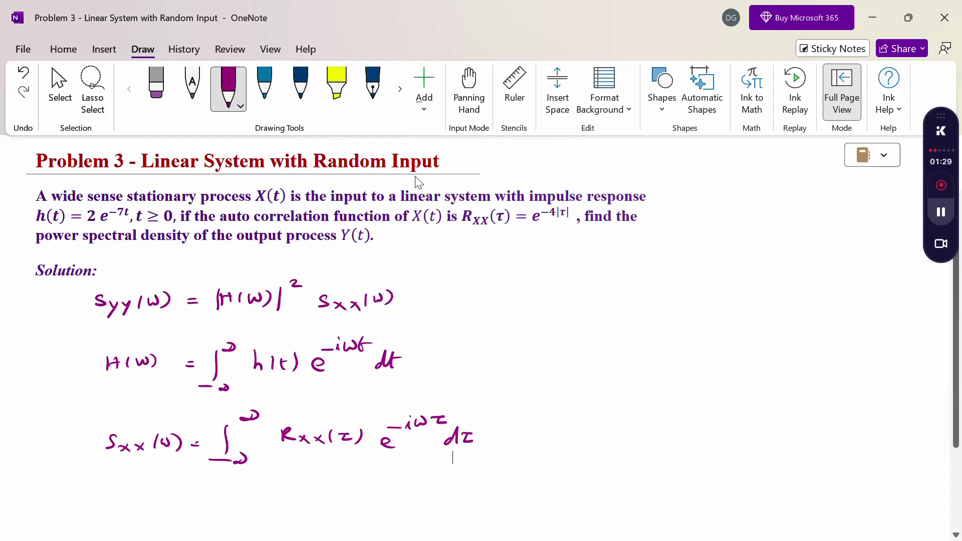
pyautogui.click(59, 90)
pyautogui.click(453, 458)
# - Further down, write 'Given h(t) = 2e^(−7t), t ≥ 0' in dark-blue ink
pyautogui.scroll(-5, 487, 401)
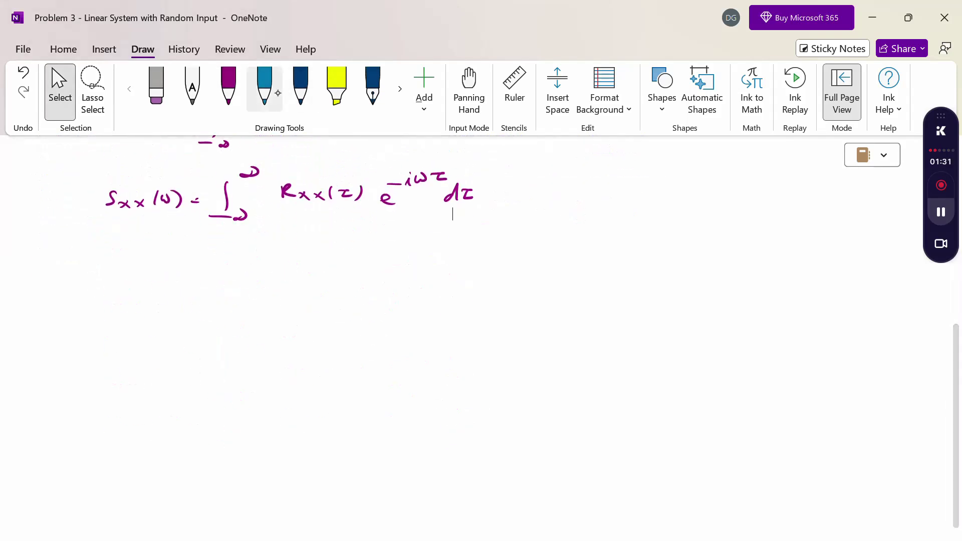
pyautogui.click(301, 88)
pyautogui.moveTo(62, 266)
pyautogui.mouseDown()
pyautogui.moveTo(72, 280)
pyautogui.moveTo(90, 273)
pyautogui.mouseUp()
pyautogui.click(78, 269)
pyautogui.moveTo(93, 276); pyautogui.dragTo(111, 277)
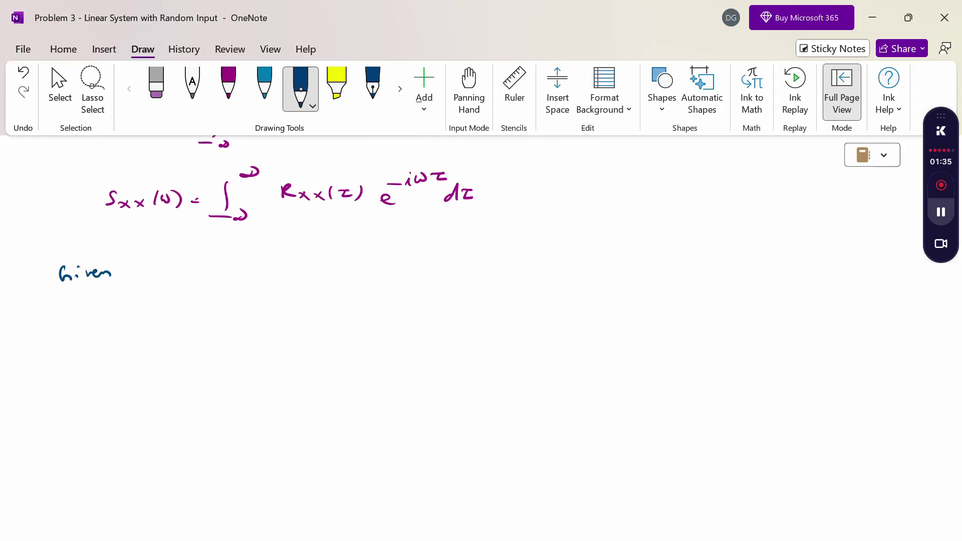
pyautogui.moveTo(165, 264); pyautogui.dragTo(175, 281)
pyautogui.moveTo(184, 269)
pyautogui.mouseDown()
pyautogui.moveTo(182, 281)
pyautogui.moveTo(191, 281)
pyautogui.mouseUp()
pyautogui.moveTo(191, 274); pyautogui.dragTo(210, 281)
pyautogui.moveTo(219, 272); pyautogui.dragTo(229, 273)
pyautogui.moveTo(220, 277); pyautogui.dragTo(252, 281)
pyautogui.moveTo(262, 276); pyautogui.dragTo(271, 281)
pyautogui.moveTo(266, 263); pyautogui.dragTo(290, 265)
pyautogui.moveTo(301, 252)
pyautogui.mouseDown()
pyautogui.moveTo(301, 266)
pyautogui.moveTo(308, 259)
pyautogui.moveTo(339, 282)
pyautogui.mouseUp()
pyautogui.click(317, 279)
pyautogui.moveTo(337, 271); pyautogui.dragTo(356, 276)
pyautogui.moveTo(356, 279); pyautogui.dragTo(377, 270)
# - Below it, write H(ω) = ∫₀^∞ h(t) e^(−iωt) dt
pyautogui.moveTo(36, 349); pyautogui.dragTo(34, 363)
pyautogui.moveTo(35, 356); pyautogui.dragTo(46, 354)
pyautogui.moveTo(46, 349); pyautogui.dragTo(55, 360)
pyautogui.moveTo(64, 349)
pyautogui.mouseDown()
pyautogui.moveTo(65, 359)
pyautogui.moveTo(77, 353)
pyautogui.mouseUp()
pyautogui.moveTo(86, 347); pyautogui.dragTo(86, 358)
pyautogui.moveTo(132, 338)
pyautogui.mouseDown()
pyautogui.moveTo(126, 370)
pyautogui.moveTo(110, 372)
pyautogui.mouseUp()
pyautogui.moveTo(136, 370)
pyautogui.mouseDown()
pyautogui.moveTo(145, 374)
pyautogui.moveTo(159, 334)
pyautogui.moveTo(176, 357)
pyautogui.mouseUp()
pyautogui.moveTo(176, 351); pyautogui.dragTo(205, 358)
pyautogui.moveTo(201, 349); pyautogui.dragTo(219, 354)
pyautogui.moveTo(230, 351)
pyautogui.mouseDown()
pyautogui.moveTo(239, 355)
pyautogui.moveTo(249, 337)
pyautogui.moveTo(285, 340)
pyautogui.mouseUp()
pyautogui.moveTo(284, 331)
pyautogui.mouseDown()
pyautogui.moveTo(292, 330)
pyautogui.moveTo(299, 358)
pyautogui.mouseUp()
pyautogui.moveTo(304, 341)
pyautogui.mouseDown()
pyautogui.moveTo(303, 359)
pyautogui.moveTo(312, 359)
pyautogui.mouseUp()
pyautogui.moveTo(306, 349); pyautogui.dragTo(321, 347)
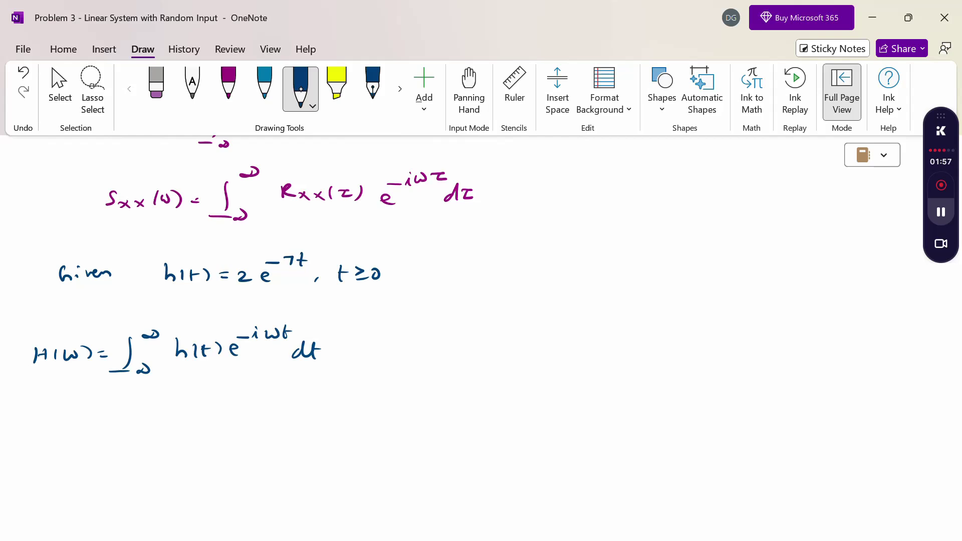
# - Highlight h(t) in that integral in yellow
pyautogui.click(337, 85)
pyautogui.moveTo(175, 351); pyautogui.dragTo(222, 351)
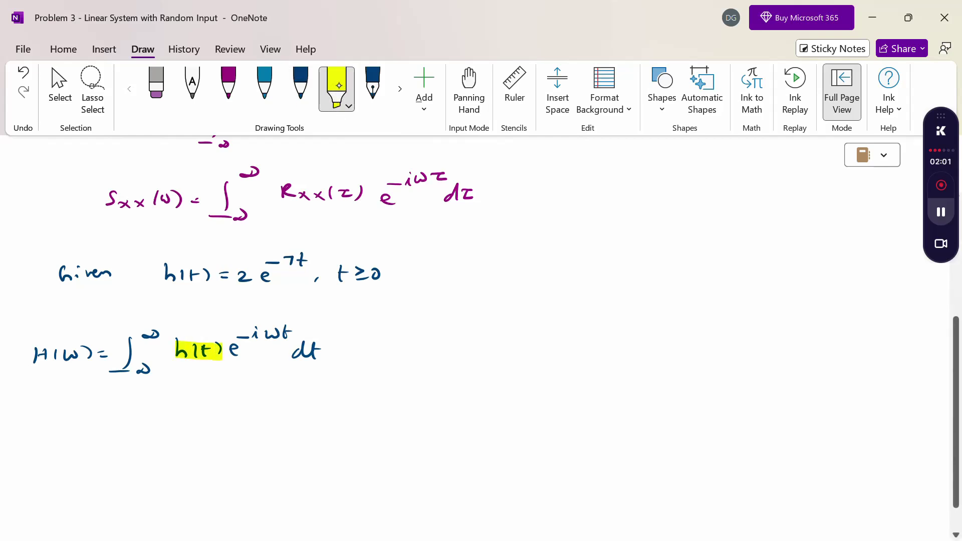
pyautogui.click(301, 86)
# - Substitute h(t) to write = ∫₀^∞ 2e^(−7t) e^(−iωt) dt on the next line
pyautogui.moveTo(102, 431); pyautogui.dragTo(114, 430)
pyautogui.moveTo(101, 436); pyautogui.dragTo(114, 434)
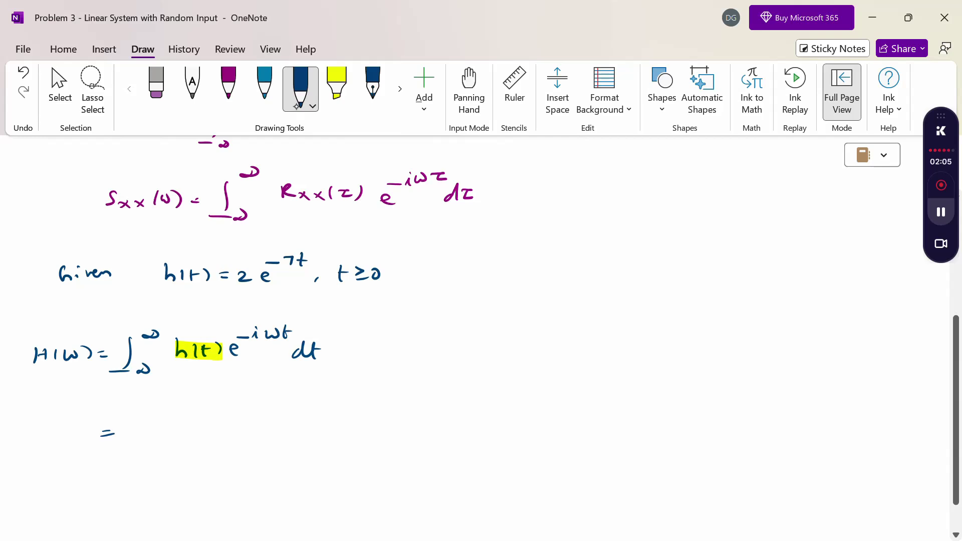
pyautogui.moveTo(150, 411)
pyautogui.mouseDown()
pyautogui.moveTo(147, 455)
pyautogui.moveTo(178, 399)
pyautogui.mouseUp()
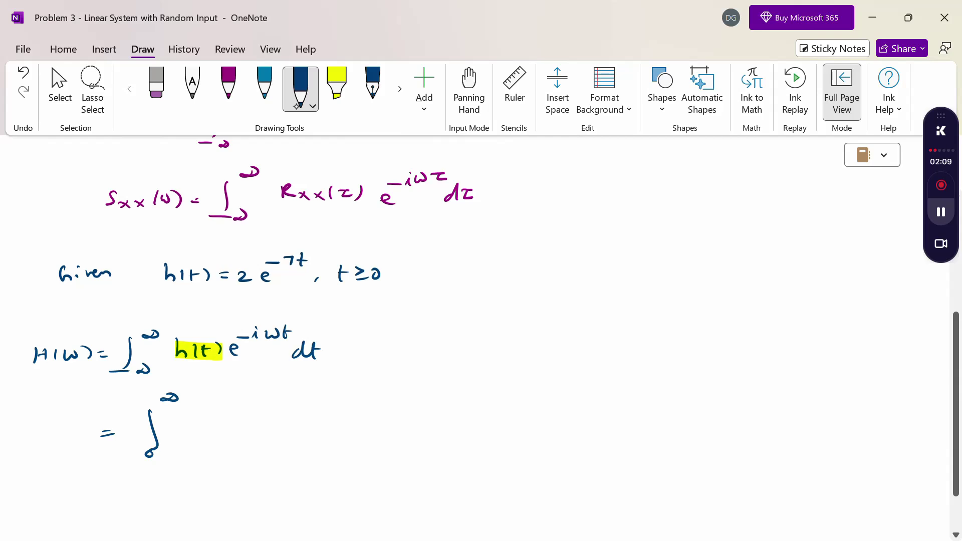
pyautogui.moveTo(186, 420); pyautogui.dragTo(200, 431)
pyautogui.moveTo(213, 424); pyautogui.dragTo(225, 430)
pyautogui.moveTo(215, 410); pyautogui.dragTo(252, 411)
pyautogui.moveTo(243, 406)
pyautogui.mouseDown()
pyautogui.moveTo(256, 404)
pyautogui.moveTo(288, 434)
pyautogui.moveTo(300, 411)
pyautogui.mouseUp()
pyautogui.moveTo(301, 407)
pyautogui.mouseDown()
pyautogui.moveTo(316, 412)
pyautogui.moveTo(323, 402)
pyautogui.mouseUp()
pyautogui.moveTo(330, 398); pyautogui.dragTo(334, 412)
pyautogui.moveTo(328, 404); pyautogui.dragTo(341, 403)
pyautogui.moveTo(352, 420); pyautogui.dragTo(361, 426)
pyautogui.moveTo(359, 417); pyautogui.dragTo(368, 416)
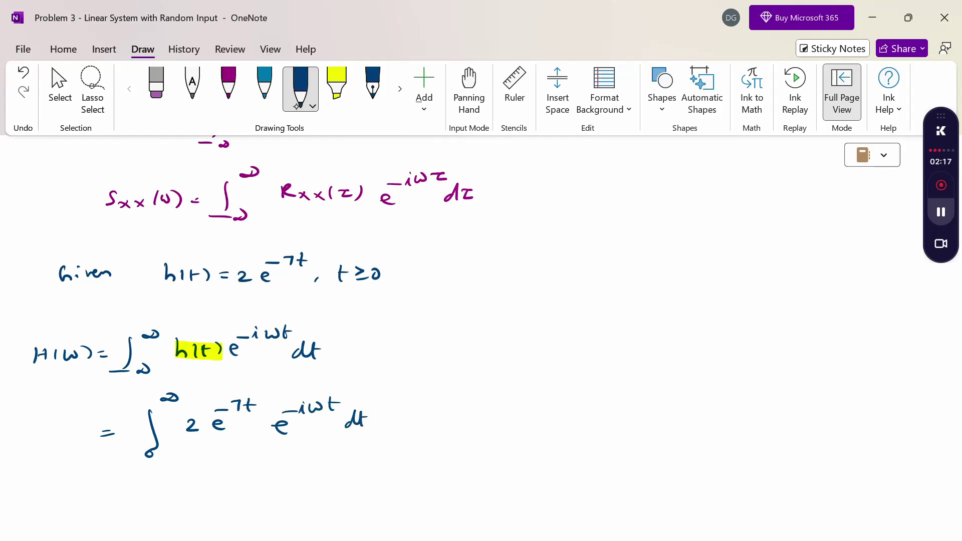
pyautogui.moveTo(102, 498); pyautogui.dragTo(118, 506)
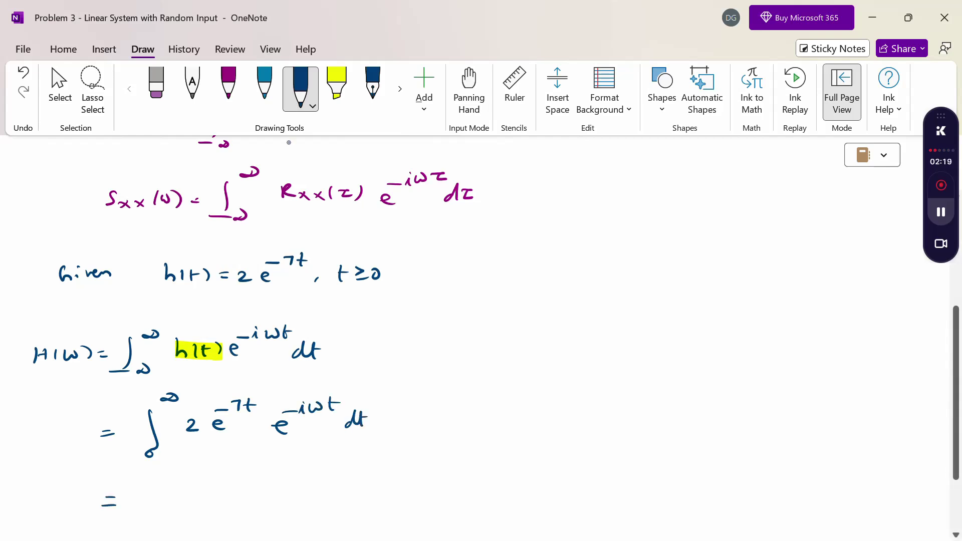
pyautogui.press('Escape')
# - Begin the next line as 2∫₀^∞ e in dark-blue ink
pyautogui.scroll(-4, 305, 459)
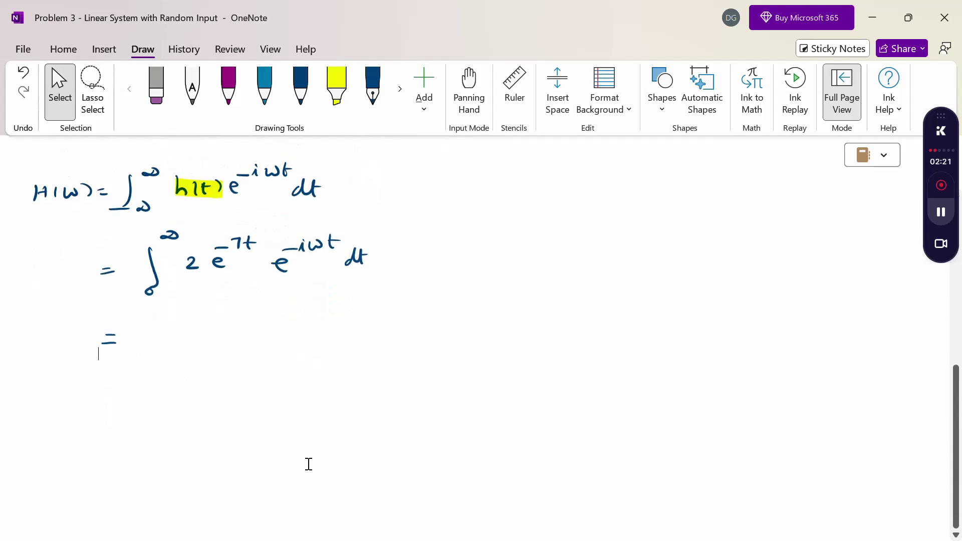
pyautogui.click(301, 88)
pyautogui.moveTo(126, 339); pyautogui.dragTo(157, 366)
pyautogui.moveTo(172, 316); pyautogui.dragTo(191, 312)
pyautogui.moveTo(205, 344)
pyautogui.mouseDown()
pyautogui.moveTo(223, 350)
pyautogui.moveTo(222, 322)
pyautogui.mouseUp()
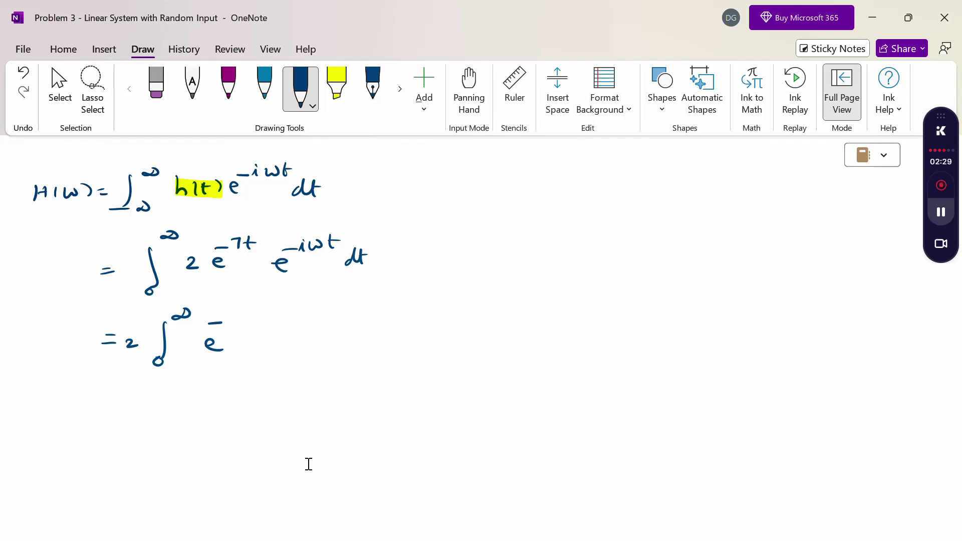
# - Highlight the t in both exponents, −7t and −iωt, in yellow
pyautogui.click(337, 87)
pyautogui.moveTo(251, 235); pyautogui.dragTo(255, 248)
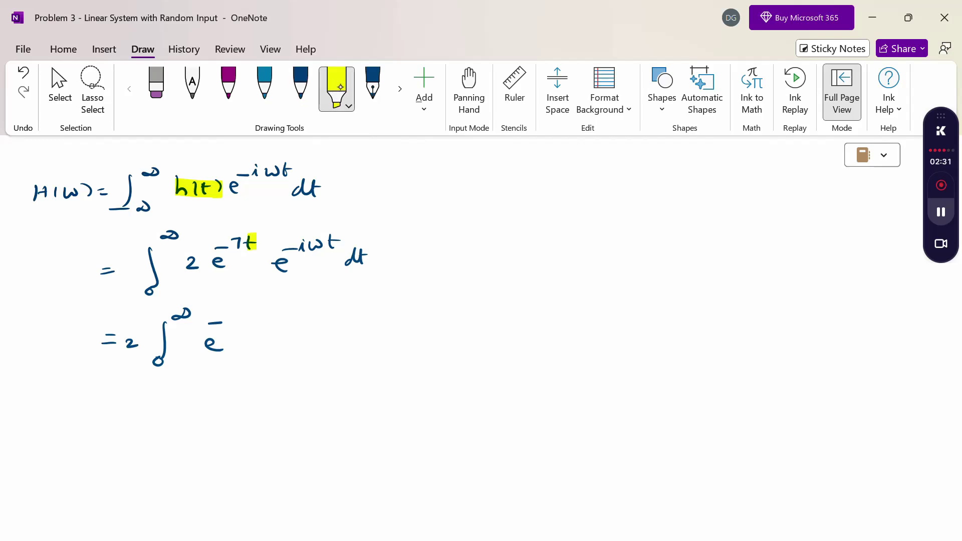
pyautogui.moveTo(333, 234); pyautogui.dragTo(333, 251)
pyautogui.click(300, 85)
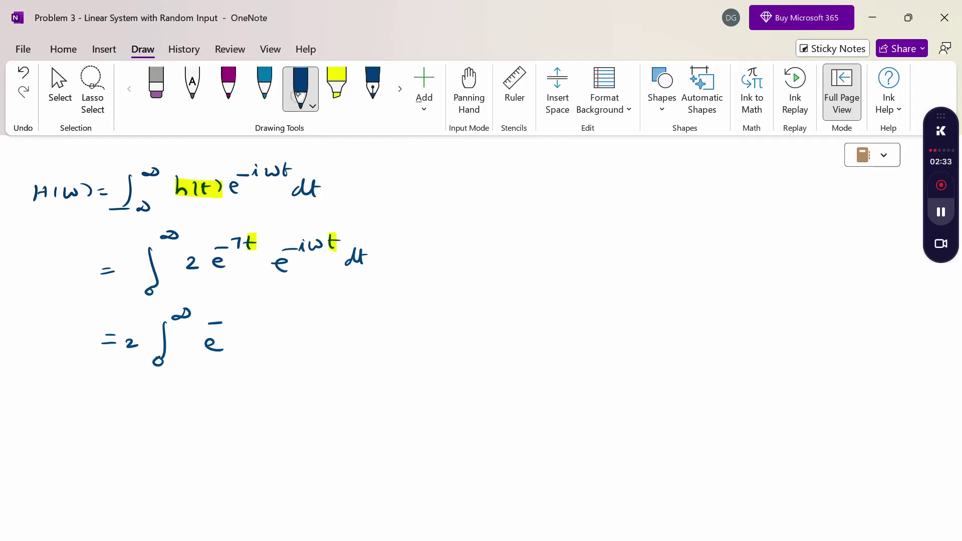
# - Complete the combined exponent −(7+iω)t with dt, and add an equals sign below
pyautogui.moveTo(232, 314); pyautogui.dragTo(243, 324)
pyautogui.moveTo(247, 320); pyautogui.dragTo(256, 323)
pyautogui.moveTo(268, 314)
pyautogui.mouseDown()
pyautogui.moveTo(294, 313)
pyautogui.moveTo(299, 324)
pyautogui.mouseUp()
pyautogui.moveTo(239, 307)
pyautogui.mouseDown()
pyautogui.moveTo(234, 326)
pyautogui.moveTo(247, 331)
pyautogui.mouseUp()
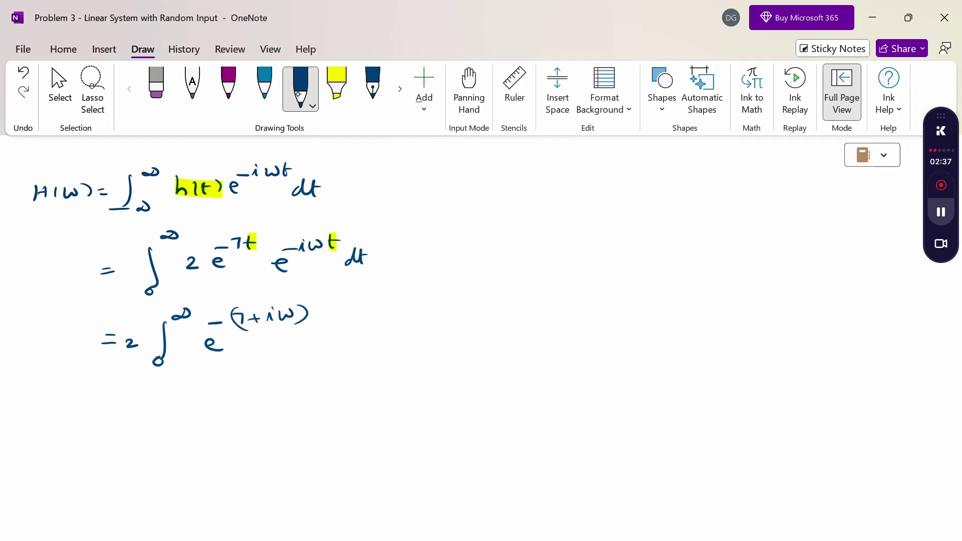
pyautogui.moveTo(319, 305); pyautogui.dragTo(324, 320)
pyautogui.moveTo(316, 312); pyautogui.dragTo(327, 311)
pyautogui.moveTo(341, 346)
pyautogui.mouseDown()
pyautogui.moveTo(344, 335)
pyautogui.moveTo(351, 352)
pyautogui.mouseUp()
pyautogui.moveTo(352, 342); pyautogui.dragTo(363, 341)
pyautogui.moveTo(105, 436); pyautogui.dragTo(119, 437)
pyautogui.moveTo(106, 441); pyautogui.dragTo(122, 440)
# - Add a magenta side note on the right: ∫e^(−ax) dx = e^(−ax)/(−a)
pyautogui.click(228, 86)
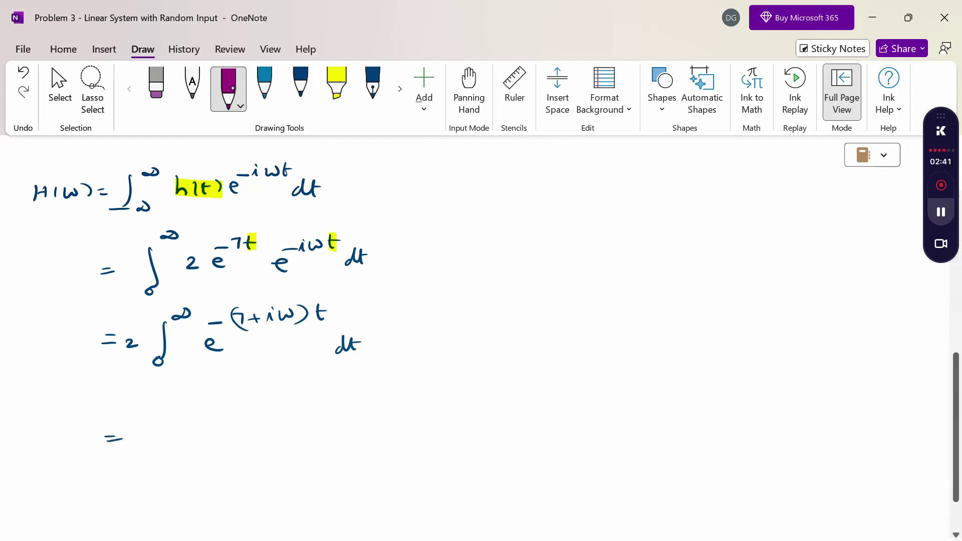
pyautogui.moveTo(512, 255); pyautogui.dragTo(508, 292)
pyautogui.moveTo(531, 279)
pyautogui.mouseDown()
pyautogui.moveTo(542, 284)
pyautogui.moveTo(547, 262)
pyautogui.mouseUp()
pyautogui.moveTo(558, 256); pyautogui.dragTo(568, 261)
pyautogui.moveTo(574, 253)
pyautogui.mouseDown()
pyautogui.moveTo(593, 279)
pyautogui.moveTo(605, 277)
pyautogui.mouseUp()
pyautogui.moveTo(610, 267)
pyautogui.mouseDown()
pyautogui.moveTo(604, 277)
pyautogui.moveTo(629, 268)
pyautogui.mouseUp()
pyautogui.moveTo(620, 276); pyautogui.dragTo(665, 266)
pyautogui.moveTo(656, 252); pyautogui.dragTo(672, 250)
pyautogui.moveTo(681, 248); pyautogui.dragTo(686, 254)
pyautogui.moveTo(691, 244); pyautogui.dragTo(697, 251)
pyautogui.moveTo(702, 243); pyautogui.dragTo(700, 253)
pyautogui.moveTo(661, 282)
pyautogui.mouseDown()
pyautogui.moveTo(701, 283)
pyautogui.moveTo(679, 289)
pyautogui.mouseUp()
pyautogui.moveTo(694, 288); pyautogui.dragTo(700, 296)
pyautogui.moveTo(722, 242)
pyautogui.mouseDown()
pyautogui.moveTo(723, 313)
pyautogui.moveTo(552, 317)
pyautogui.moveTo(488, 248)
pyautogui.moveTo(718, 238)
pyautogui.mouseUp()
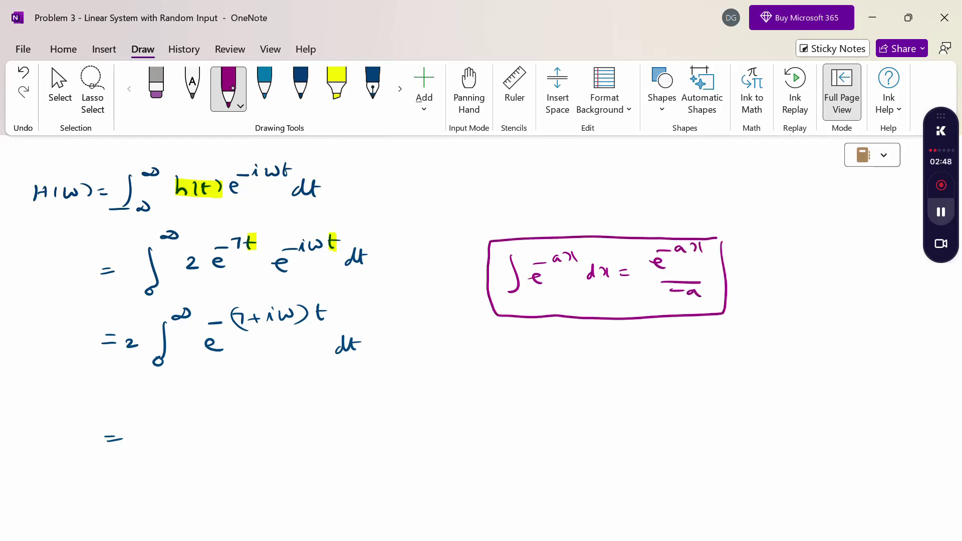
# - Highlight (7+iω) in the exponent in yellow
pyautogui.click(336, 85)
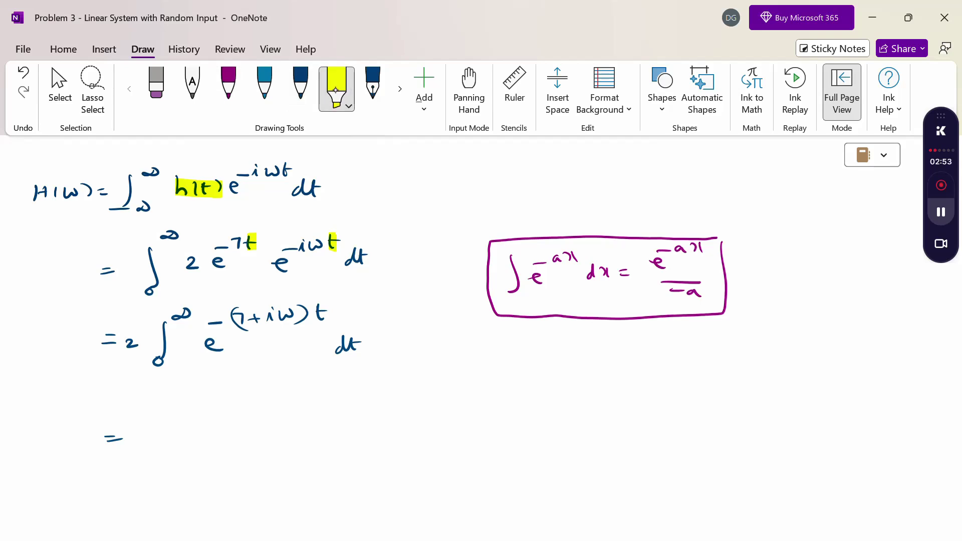
pyautogui.moveTo(232, 317); pyautogui.dragTo(304, 316)
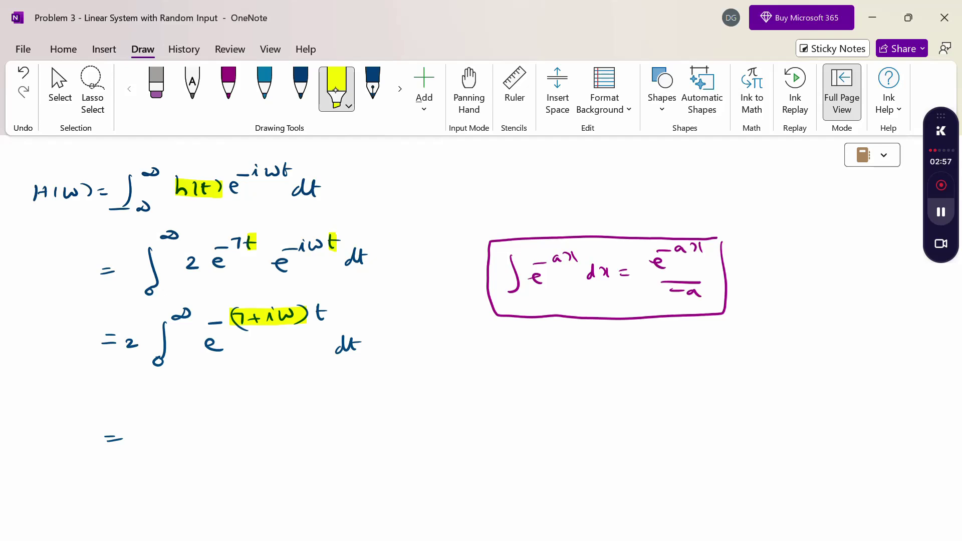
pyautogui.click(301, 80)
# - In dark blue, write = 2e^−(7+iω)t over a fraction line
pyautogui.moveTo(139, 424); pyautogui.dragTo(151, 433)
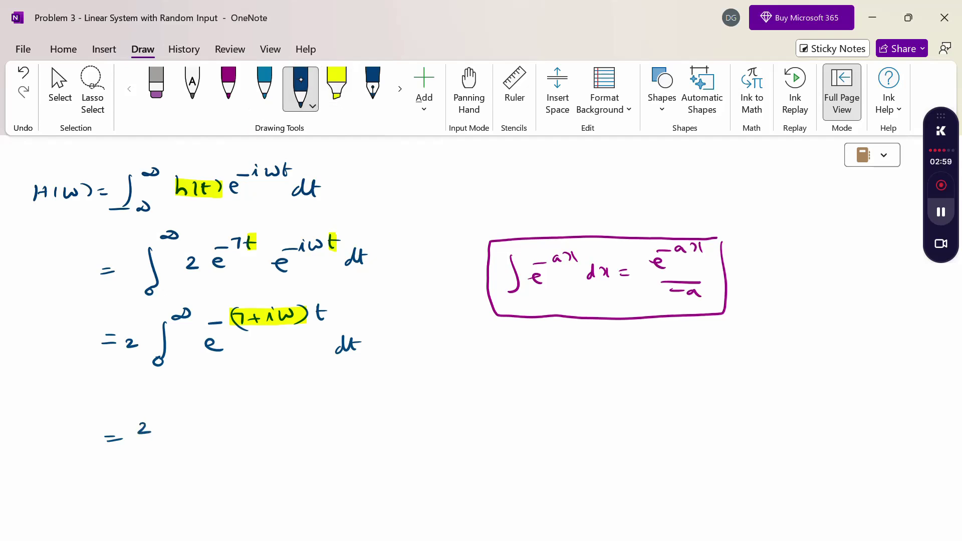
pyautogui.moveTo(206, 421)
pyautogui.mouseDown()
pyautogui.moveTo(223, 426)
pyautogui.moveTo(213, 402)
pyautogui.moveTo(292, 389)
pyautogui.mouseUp()
pyautogui.moveTo(296, 383); pyautogui.dragTo(301, 400)
pyautogui.moveTo(237, 382); pyautogui.dragTo(236, 403)
pyautogui.moveTo(321, 383); pyautogui.dragTo(319, 398)
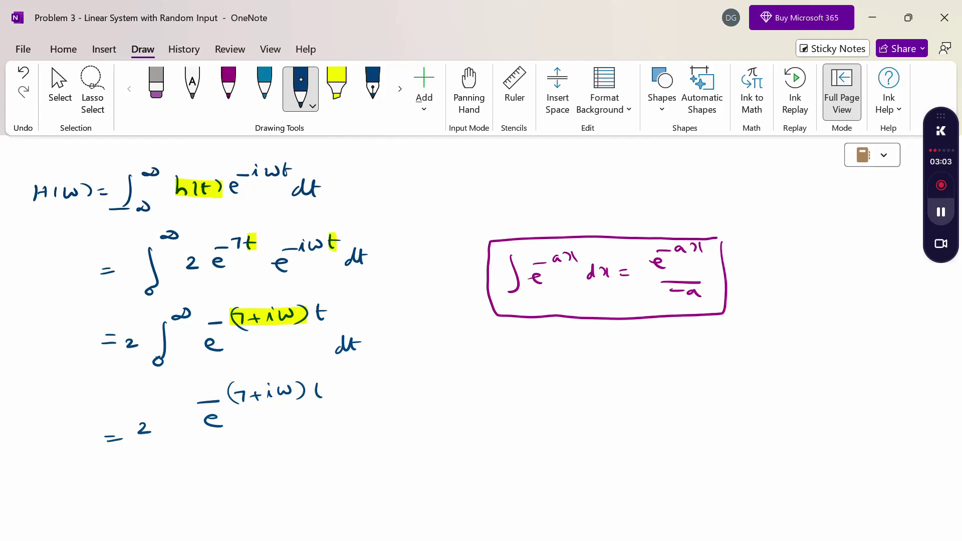
pyautogui.moveTo(205, 437); pyautogui.dragTo(353, 428)
# - Write the denominator −(7+iω), add square brackets and the limits 0 and ∞
pyautogui.moveTo(213, 462); pyautogui.dragTo(275, 460)
pyautogui.moveTo(269, 456); pyautogui.dragTo(281, 454)
pyautogui.moveTo(292, 453)
pyautogui.mouseDown()
pyautogui.moveTo(312, 446)
pyautogui.moveTo(316, 458)
pyautogui.mouseUp()
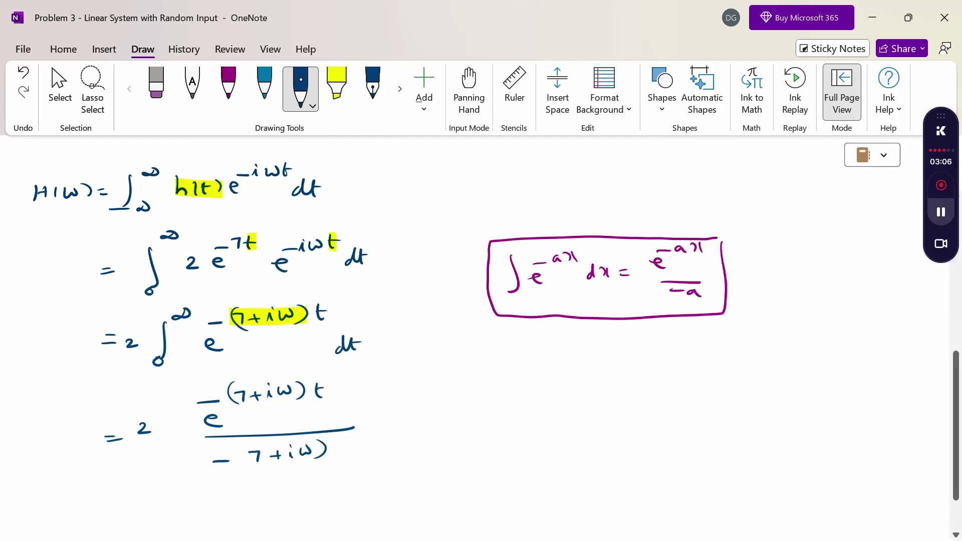
pyautogui.moveTo(252, 435); pyautogui.dragTo(246, 469)
pyautogui.moveTo(358, 384); pyautogui.dragTo(362, 466)
pyautogui.moveTo(388, 466); pyautogui.dragTo(387, 467)
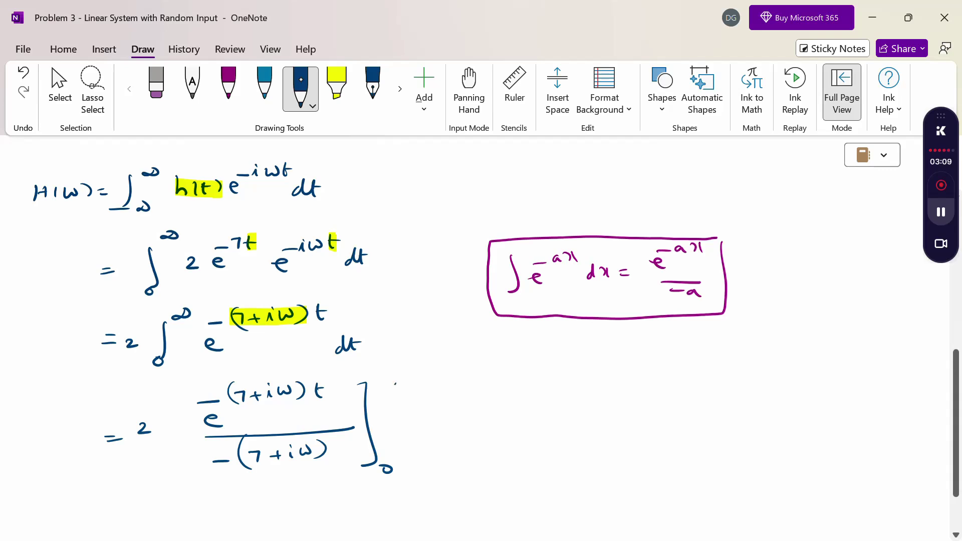
pyautogui.moveTo(395, 385); pyautogui.dragTo(401, 382)
pyautogui.moveTo(200, 385); pyautogui.dragTo(199, 472)
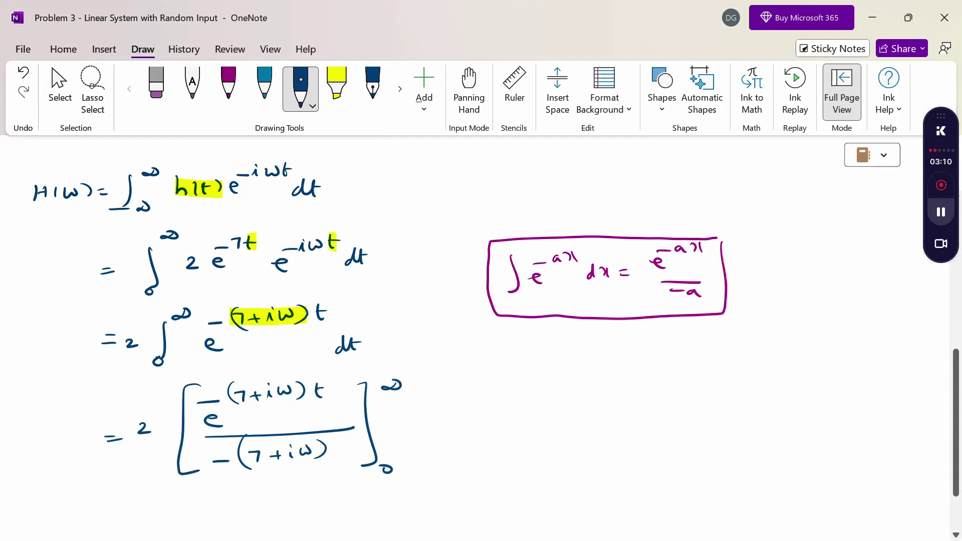
# - Scroll down and highlight the t in the exponent in yellow
pyautogui.click(59, 92)
pyautogui.scroll(-3, 404, 377)
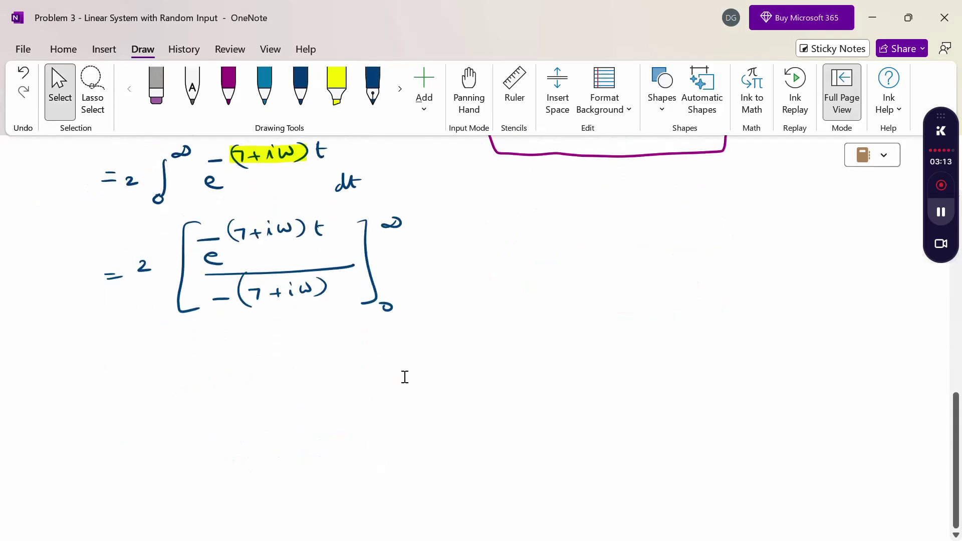
pyautogui.click(337, 88)
pyautogui.moveTo(314, 229); pyautogui.dragTo(329, 230)
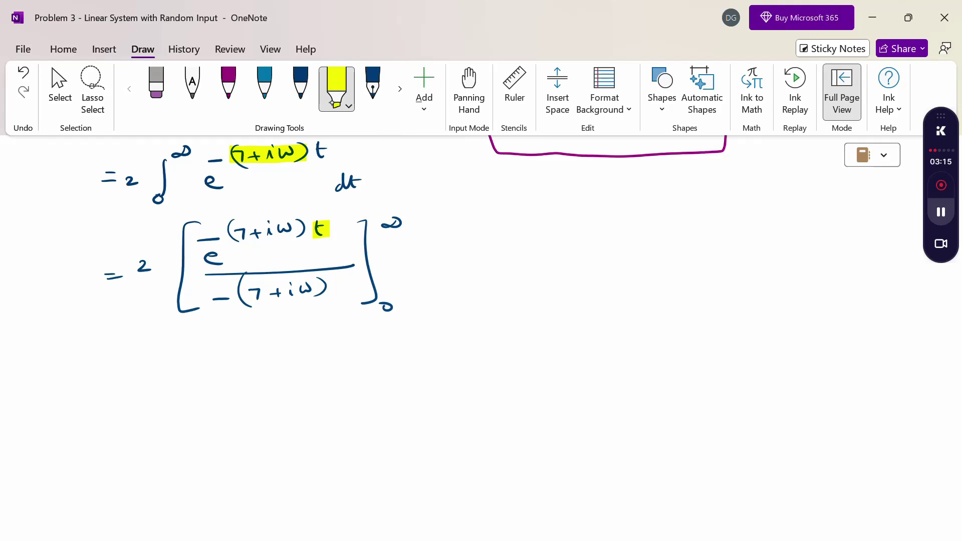
pyautogui.click(299, 87)
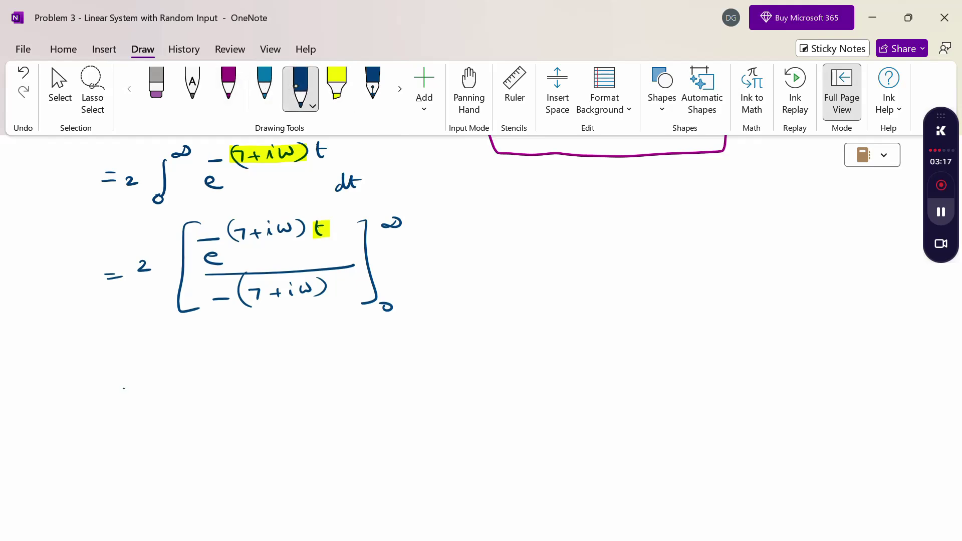
# - Write = 2 with e^−∞ − e⁰ over a fraction line
pyautogui.moveTo(124, 388); pyautogui.dragTo(134, 387)
pyautogui.moveTo(124, 393); pyautogui.dragTo(135, 392)
pyautogui.moveTo(153, 385)
pyautogui.mouseDown()
pyautogui.moveTo(167, 394)
pyautogui.moveTo(226, 375)
pyautogui.moveTo(228, 386)
pyautogui.mouseUp()
pyautogui.moveTo(222, 370); pyautogui.dragTo(235, 368)
pyautogui.moveTo(243, 365)
pyautogui.mouseDown()
pyautogui.moveTo(328, 374)
pyautogui.moveTo(339, 347)
pyautogui.mouseUp()
pyautogui.moveTo(209, 404); pyautogui.dragTo(393, 405)
# - Write the denominator −(7+iω) and enclose the fraction in square brackets
pyautogui.moveTo(232, 429); pyautogui.dragTo(254, 430)
pyautogui.moveTo(276, 423); pyautogui.dragTo(287, 433)
pyautogui.moveTo(318, 422); pyautogui.dragTo(319, 429)
pyautogui.moveTo(327, 418)
pyautogui.mouseDown()
pyautogui.moveTo(333, 426)
pyautogui.moveTo(343, 415)
pyautogui.moveTo(346, 430)
pyautogui.mouseUp()
pyautogui.moveTo(286, 412); pyautogui.dragTo(292, 440)
pyautogui.moveTo(395, 357)
pyautogui.mouseDown()
pyautogui.moveTo(409, 384)
pyautogui.moveTo(396, 419)
pyautogui.mouseUp()
pyautogui.moveTo(208, 355)
pyautogui.mouseDown()
pyautogui.moveTo(200, 435)
pyautogui.moveTo(209, 432)
pyautogui.mouseUp()
# - Add a boxed magenta side note: e^−∞ = 0, e⁰ = 1
pyautogui.click(228, 86)
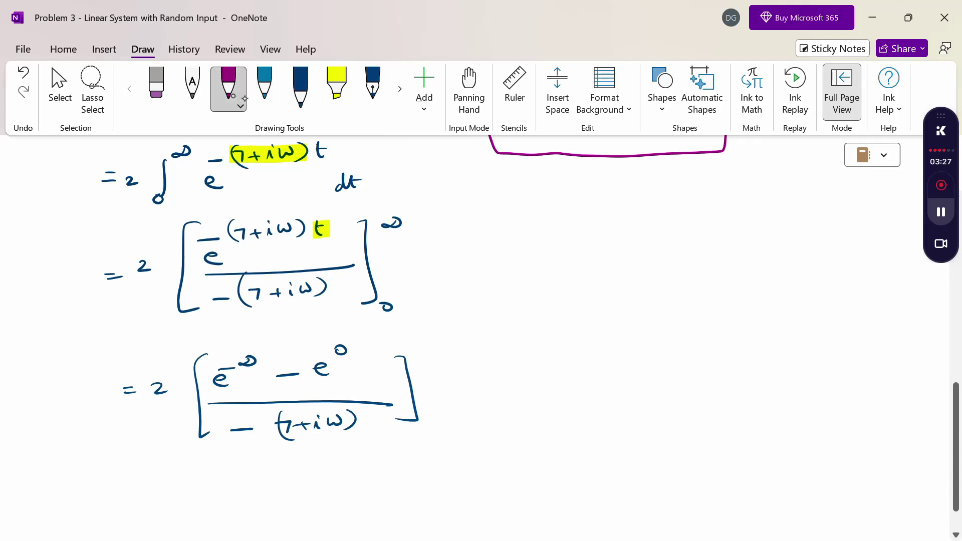
pyautogui.moveTo(551, 316)
pyautogui.mouseDown()
pyautogui.moveTo(551, 324)
pyautogui.moveTo(555, 300)
pyautogui.mouseUp()
pyautogui.moveTo(563, 295); pyautogui.dragTo(576, 296)
pyautogui.moveTo(584, 311); pyautogui.dragTo(594, 309)
pyautogui.moveTo(583, 318); pyautogui.dragTo(608, 307)
pyautogui.moveTo(549, 369)
pyautogui.mouseDown()
pyautogui.moveTo(561, 373)
pyautogui.moveTo(566, 353)
pyautogui.moveTo(617, 368)
pyautogui.mouseUp()
pyautogui.click(594, 362)
pyautogui.moveTo(638, 309)
pyautogui.mouseDown()
pyautogui.moveTo(635, 377)
pyautogui.moveTo(529, 385)
pyautogui.moveTo(531, 294)
pyautogui.moveTo(617, 283)
pyautogui.moveTo(644, 328)
pyautogui.mouseUp()
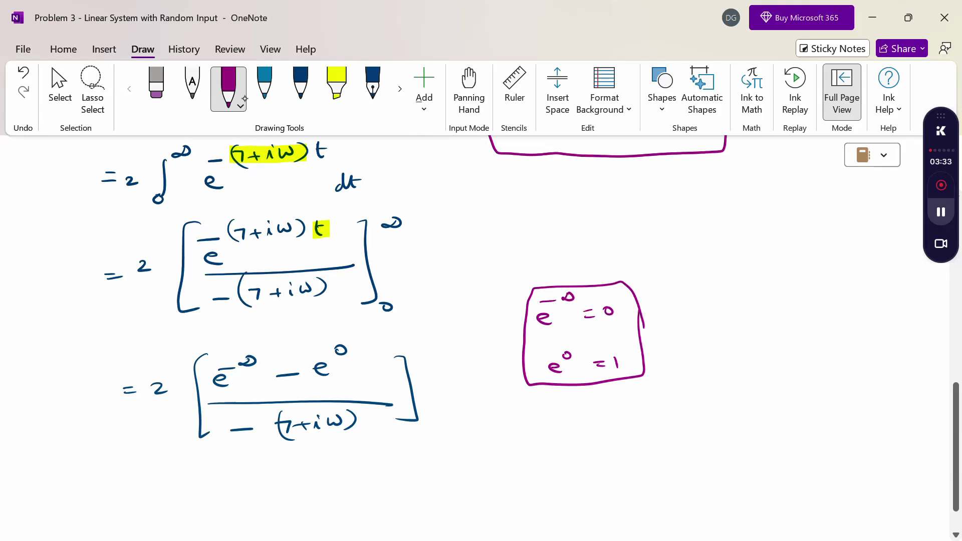
# - On a new line in dark blue, write = 2 and the numerator 0 − 1
pyautogui.press('Escape')
pyautogui.scroll(-5, 296, 354)
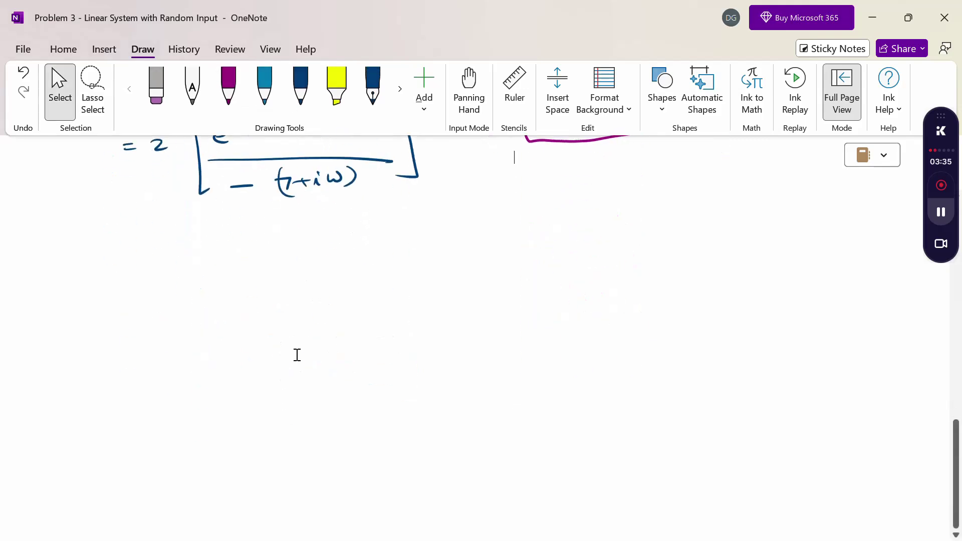
pyautogui.scroll(2, 230, 331)
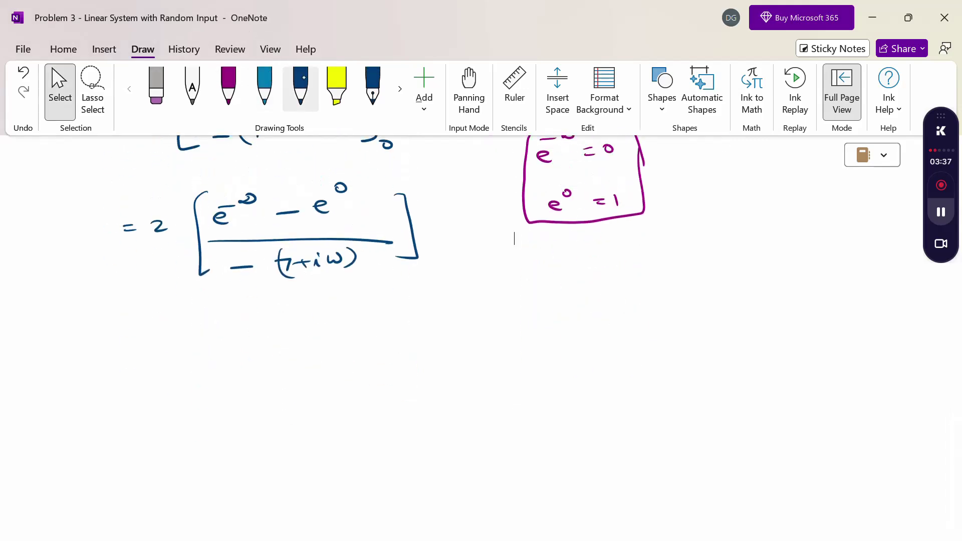
pyautogui.click(301, 87)
pyautogui.moveTo(175, 356); pyautogui.dragTo(189, 369)
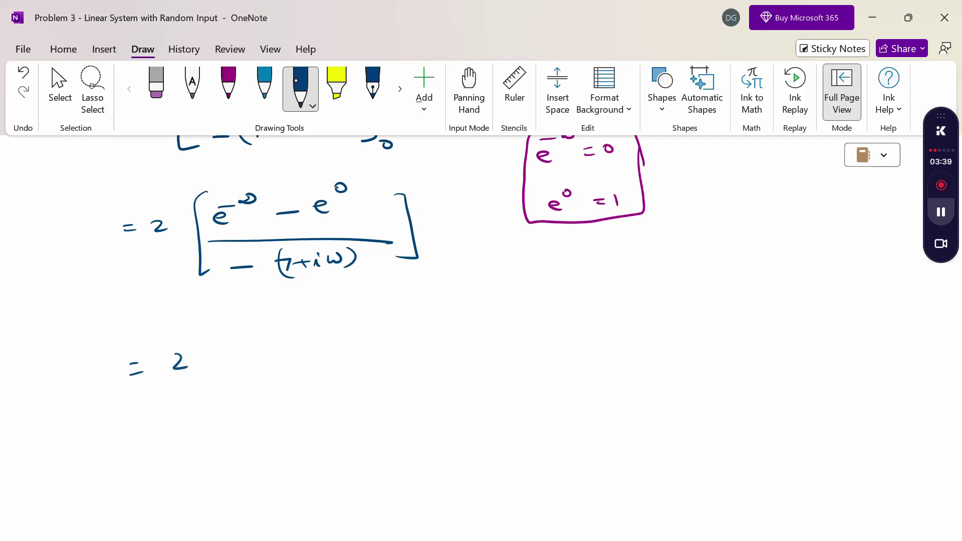
pyautogui.moveTo(248, 344)
pyautogui.mouseDown()
pyautogui.moveTo(242, 357)
pyautogui.moveTo(248, 344)
pyautogui.moveTo(301, 345)
pyautogui.mouseUp()
pyautogui.moveTo(315, 334); pyautogui.dragTo(319, 347)
# - Complete 2[(0 − 1)/−(7+iω)] with fraction bar, denominator and square brackets
pyautogui.moveTo(259, 369); pyautogui.dragTo(387, 361)
pyautogui.moveTo(264, 395); pyautogui.dragTo(283, 393)
pyautogui.moveTo(311, 385)
pyautogui.mouseDown()
pyautogui.moveTo(323, 384)
pyautogui.moveTo(320, 397)
pyautogui.mouseUp()
pyautogui.moveTo(328, 390); pyautogui.dragTo(341, 389)
pyautogui.moveTo(334, 386)
pyautogui.mouseDown()
pyautogui.moveTo(333, 396)
pyautogui.moveTo(352, 396)
pyautogui.mouseUp()
pyautogui.moveTo(350, 379); pyautogui.dragTo(370, 385)
pyautogui.moveTo(373, 380); pyautogui.dragTo(374, 395)
pyautogui.moveTo(308, 380); pyautogui.dragTo(314, 405)
pyautogui.moveTo(393, 329)
pyautogui.mouseDown()
pyautogui.moveTo(410, 395)
pyautogui.moveTo(385, 396)
pyautogui.mouseUp()
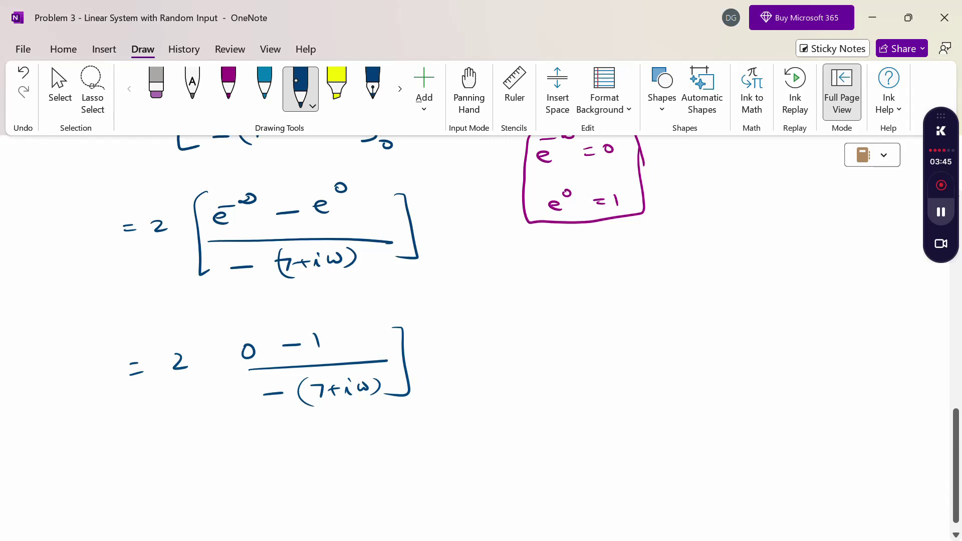
pyautogui.moveTo(225, 329); pyautogui.dragTo(239, 397)
# - Write the simplified result = 2/(7+iω) below
pyautogui.moveTo(151, 473); pyautogui.dragTo(161, 472)
pyautogui.moveTo(151, 480); pyautogui.dragTo(163, 480)
pyautogui.moveTo(226, 452); pyautogui.dragTo(303, 459)
pyautogui.moveTo(228, 486); pyautogui.dragTo(234, 493)
pyautogui.moveTo(245, 489)
pyautogui.mouseDown()
pyautogui.moveTo(261, 487)
pyautogui.moveTo(255, 491)
pyautogui.mouseUp()
pyautogui.moveTo(271, 482)
pyautogui.mouseDown()
pyautogui.moveTo(269, 490)
pyautogui.moveTo(295, 478)
pyautogui.mouseUp()
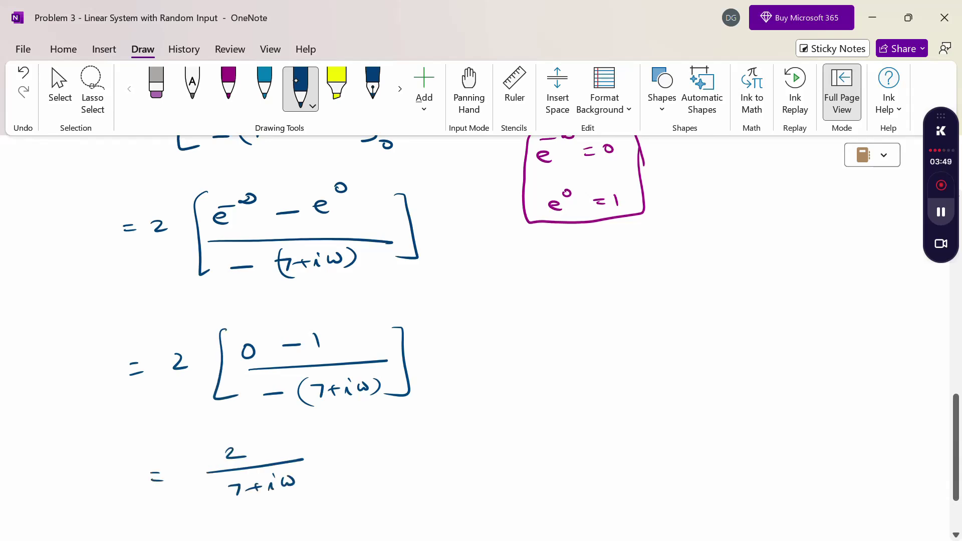
pyautogui.scroll(-3, 305, 332)
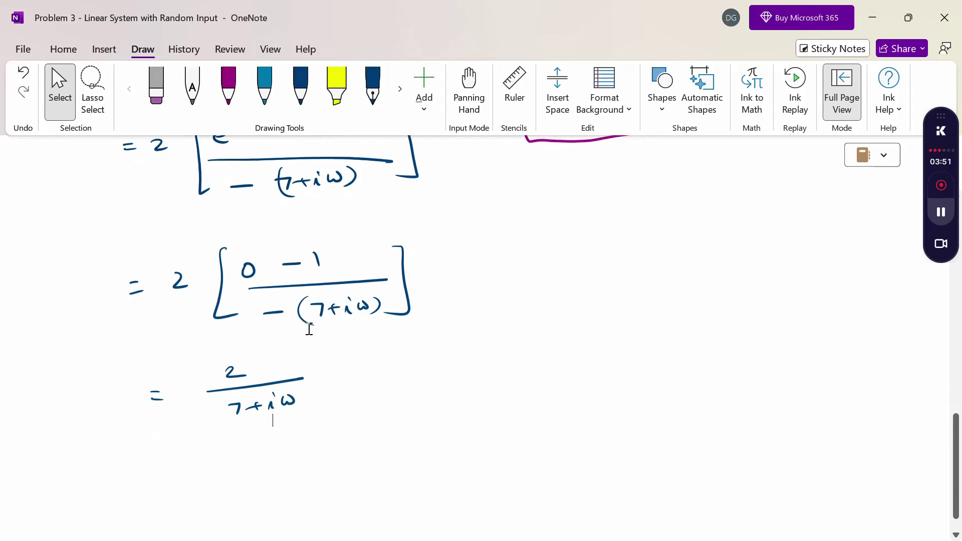
# - Label the result H(ω) and start a new line with |H(ω)| =
pyautogui.moveTo(54, 399); pyautogui.dragTo(66, 397)
pyautogui.moveTo(66, 392); pyautogui.dragTo(66, 404)
pyautogui.moveTo(79, 392)
pyautogui.mouseDown()
pyautogui.moveTo(77, 405)
pyautogui.moveTo(96, 396)
pyautogui.moveTo(106, 406)
pyautogui.mouseUp()
pyautogui.moveTo(64, 465); pyautogui.dragTo(67, 477)
pyautogui.moveTo(68, 473); pyautogui.dragTo(111, 469)
pyautogui.moveTo(119, 465); pyautogui.dragTo(121, 485)
pyautogui.moveTo(55, 459); pyautogui.dragTo(55, 490)
pyautogui.moveTo(163, 468); pyautogui.dragTo(177, 466)
pyautogui.moveTo(163, 476); pyautogui.dragTo(178, 475)
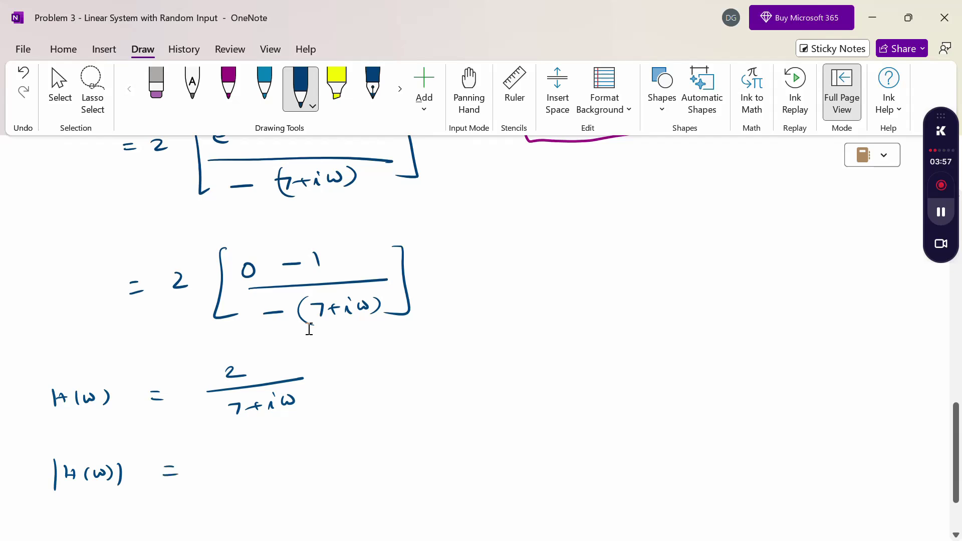
# - Write |2/(7+iω)| with magnitude bars around the fraction
pyautogui.moveTo(247, 454); pyautogui.dragTo(323, 467)
pyautogui.moveTo(242, 487)
pyautogui.mouseDown()
pyautogui.moveTo(247, 497)
pyautogui.moveTo(270, 490)
pyautogui.mouseUp()
pyautogui.moveTo(262, 487); pyautogui.dragTo(277, 496)
pyautogui.moveTo(285, 490); pyautogui.dragTo(296, 485)
pyautogui.moveTo(324, 456); pyautogui.dragTo(331, 499)
pyautogui.moveTo(234, 453); pyautogui.dragTo(232, 504)
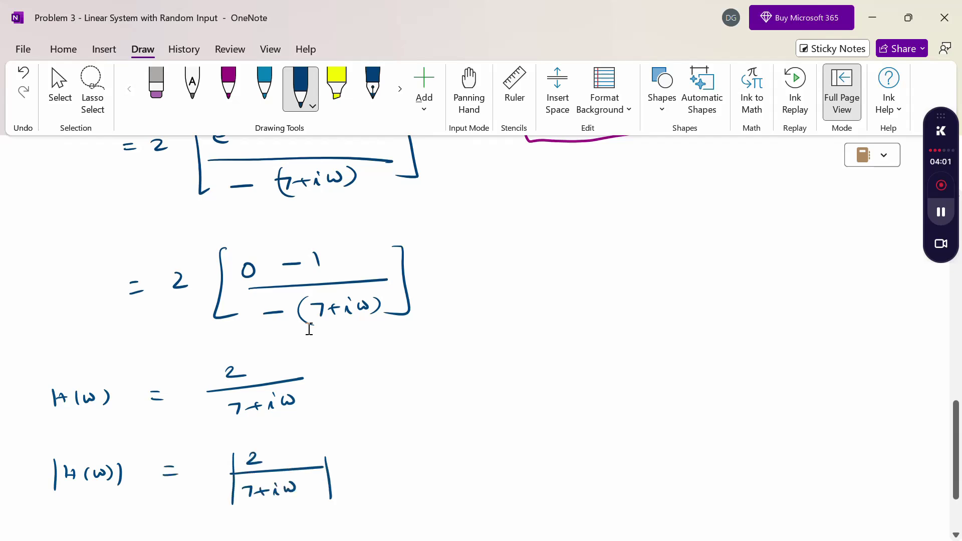
# - Add a magenta side note |x+iy| = √(x²+y²)
pyautogui.click(228, 85)
pyautogui.moveTo(507, 367); pyautogui.dragTo(512, 374)
pyautogui.moveTo(522, 370); pyautogui.dragTo(534, 369)
pyautogui.moveTo(528, 365)
pyautogui.mouseDown()
pyautogui.moveTo(529, 374)
pyautogui.moveTo(556, 374)
pyautogui.mouseUp()
pyautogui.moveTo(569, 355); pyautogui.dragTo(572, 375)
pyautogui.moveTo(501, 352); pyautogui.dragTo(503, 381)
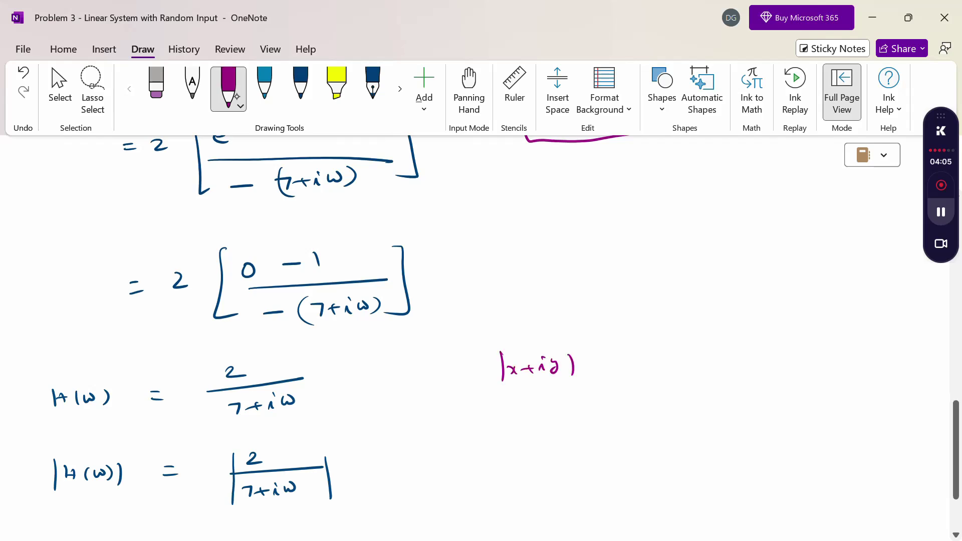
pyautogui.moveTo(614, 361); pyautogui.dragTo(626, 368)
pyautogui.moveTo(628, 351); pyautogui.dragTo(651, 363)
pyautogui.moveTo(646, 357); pyautogui.dragTo(647, 368)
pyautogui.moveTo(657, 359); pyautogui.dragTo(662, 367)
pyautogui.moveTo(668, 354); pyautogui.dragTo(680, 357)
pyautogui.moveTo(609, 374); pyautogui.dragTo(680, 342)
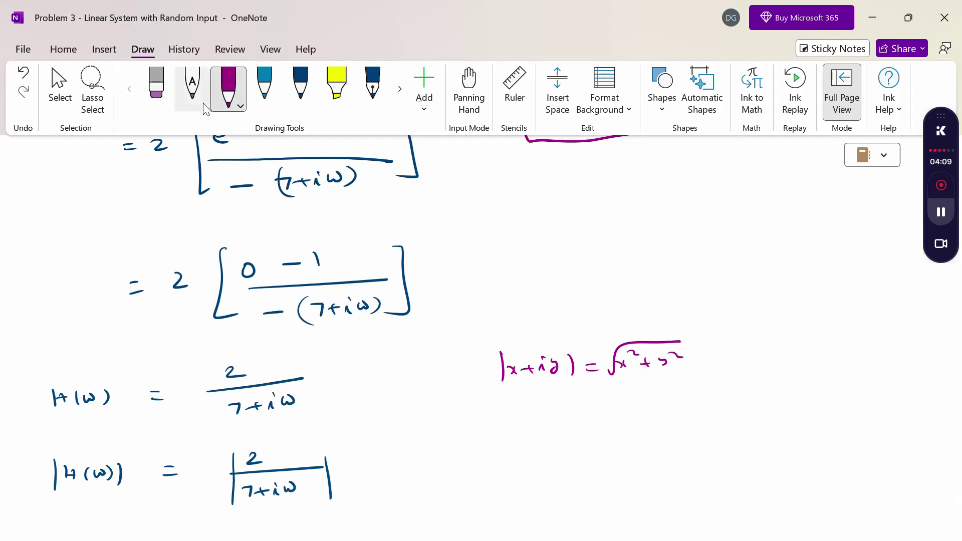
# - Below, in dark blue, write 2/√(7²+ω²)
pyautogui.click(60, 93)
pyautogui.scroll(-1, 425, 365)
pyautogui.scroll(-4, 425, 365)
pyautogui.click(229, 85)
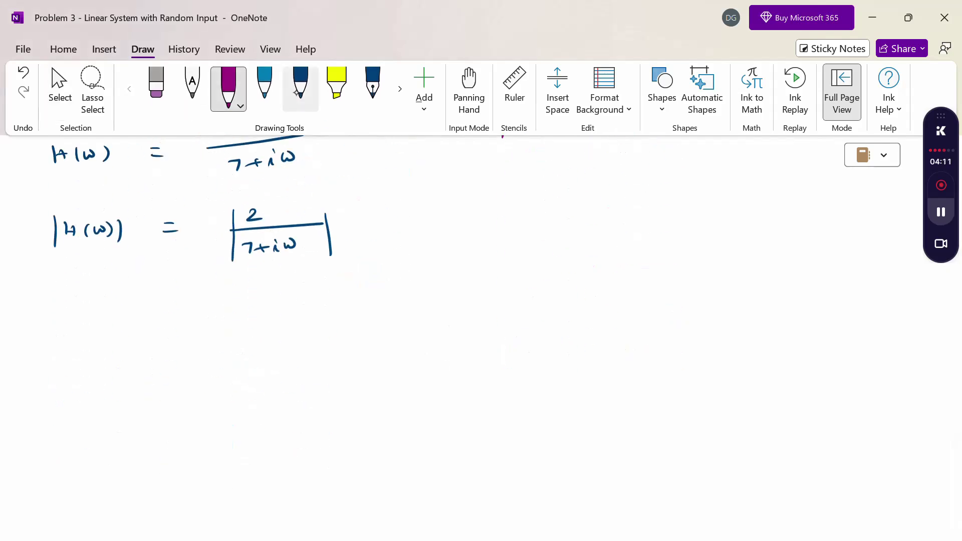
pyautogui.click(301, 85)
pyautogui.moveTo(264, 314); pyautogui.dragTo(270, 318)
pyautogui.moveTo(241, 333); pyautogui.dragTo(362, 318)
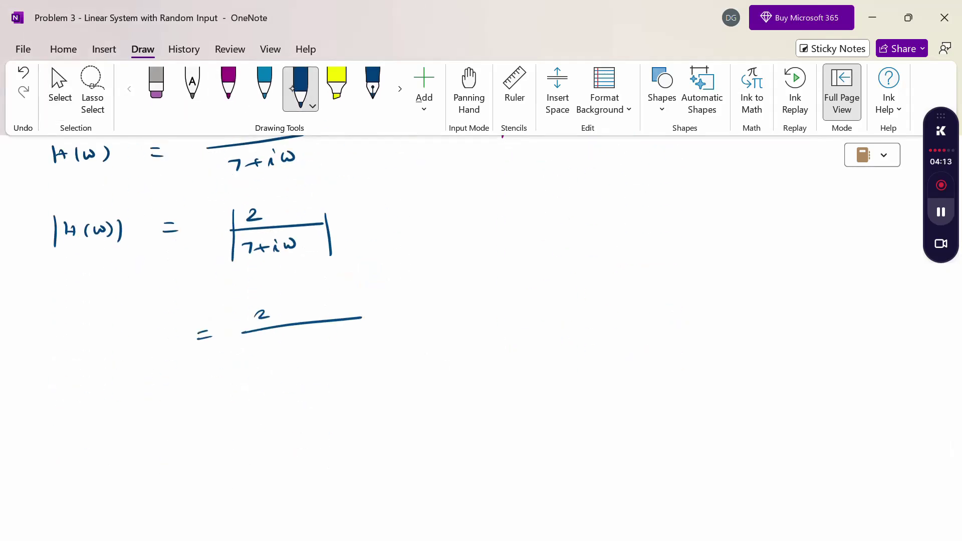
pyautogui.moveTo(262, 349)
pyautogui.mouseDown()
pyautogui.moveTo(273, 358)
pyautogui.moveTo(288, 346)
pyautogui.mouseUp()
pyautogui.moveTo(290, 352); pyautogui.dragTo(301, 350)
pyautogui.moveTo(295, 347); pyautogui.dragTo(326, 345)
pyautogui.moveTo(333, 340); pyautogui.dragTo(344, 343)
pyautogui.moveTo(251, 353)
pyautogui.mouseDown()
pyautogui.moveTo(312, 328)
pyautogui.moveTo(356, 325)
pyautogui.mouseUp()
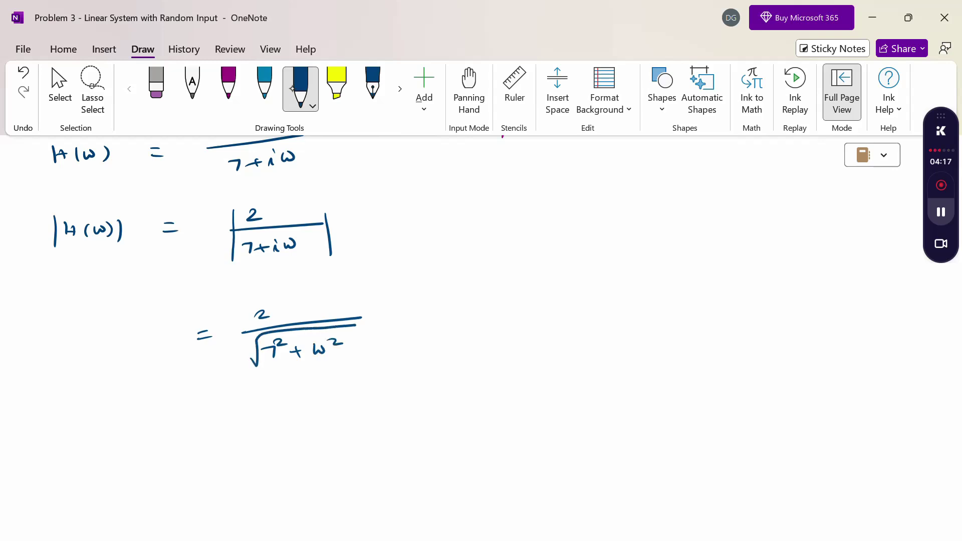
# - Label that line |H(ω)| =
pyautogui.moveTo(90, 334); pyautogui.dragTo(91, 348)
pyautogui.moveTo(97, 346); pyautogui.dragTo(144, 347)
pyautogui.moveTo(151, 329); pyautogui.dragTo(153, 351)
pyautogui.moveTo(84, 330); pyautogui.dragTo(81, 358)
# - Write |H(ω)|² = 4/(49+ω²) on a new line
pyautogui.moveTo(95, 426)
pyautogui.mouseDown()
pyautogui.moveTo(95, 439)
pyautogui.moveTo(115, 438)
pyautogui.mouseUp()
pyautogui.moveTo(125, 427); pyautogui.dragTo(146, 437)
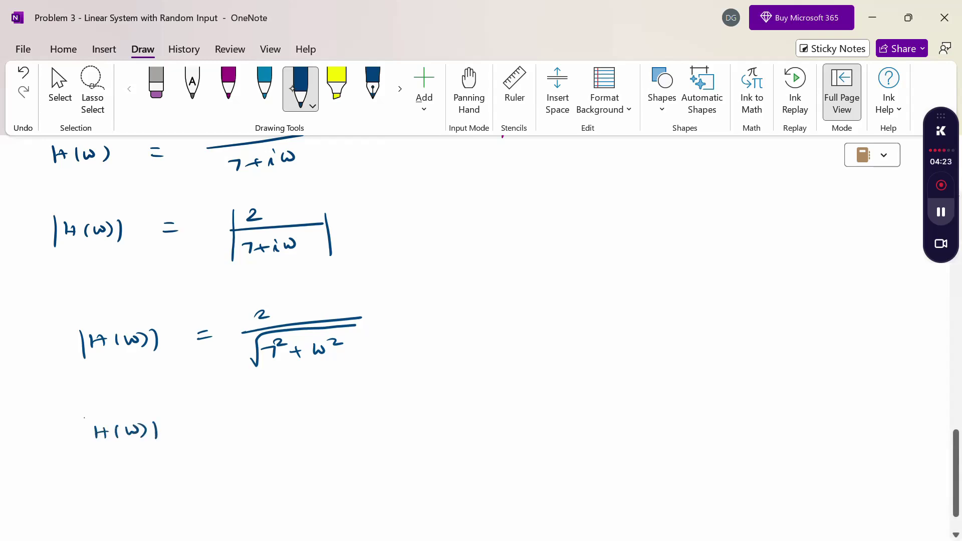
pyautogui.moveTo(85, 417); pyautogui.dragTo(88, 447)
pyautogui.moveTo(156, 411); pyautogui.dragTo(168, 415)
pyautogui.moveTo(194, 428); pyautogui.dragTo(205, 425)
pyautogui.moveTo(258, 401); pyautogui.dragTo(271, 410)
pyautogui.moveTo(266, 402)
pyautogui.mouseDown()
pyautogui.moveTo(265, 418)
pyautogui.moveTo(355, 415)
pyautogui.mouseUp()
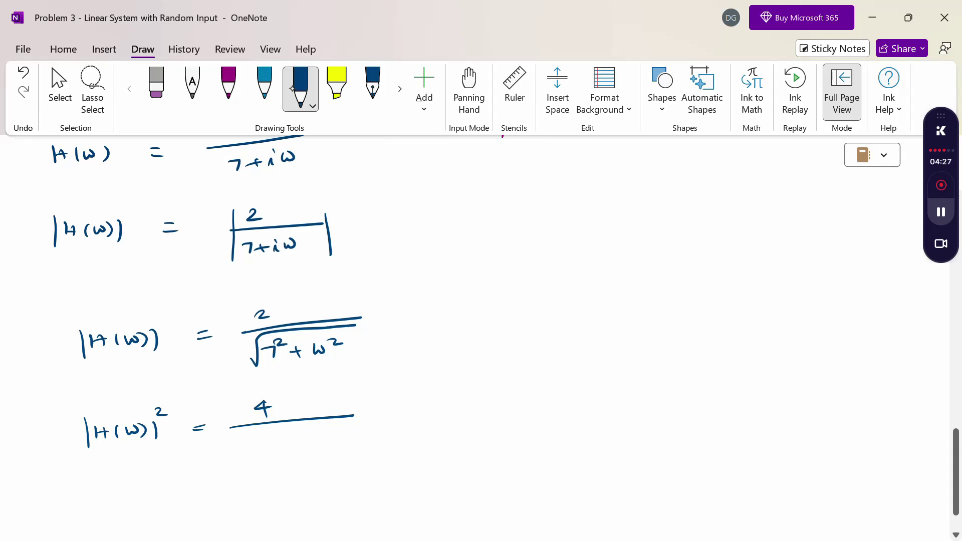
pyautogui.moveTo(256, 439)
pyautogui.mouseDown()
pyautogui.moveTo(268, 445)
pyautogui.moveTo(261, 452)
pyautogui.mouseUp()
pyautogui.moveTo(281, 441)
pyautogui.mouseDown()
pyautogui.moveTo(279, 450)
pyautogui.moveTo(321, 447)
pyautogui.moveTo(328, 434)
pyautogui.mouseUp()
pyautogui.moveTo(331, 434); pyautogui.dragTo(343, 438)
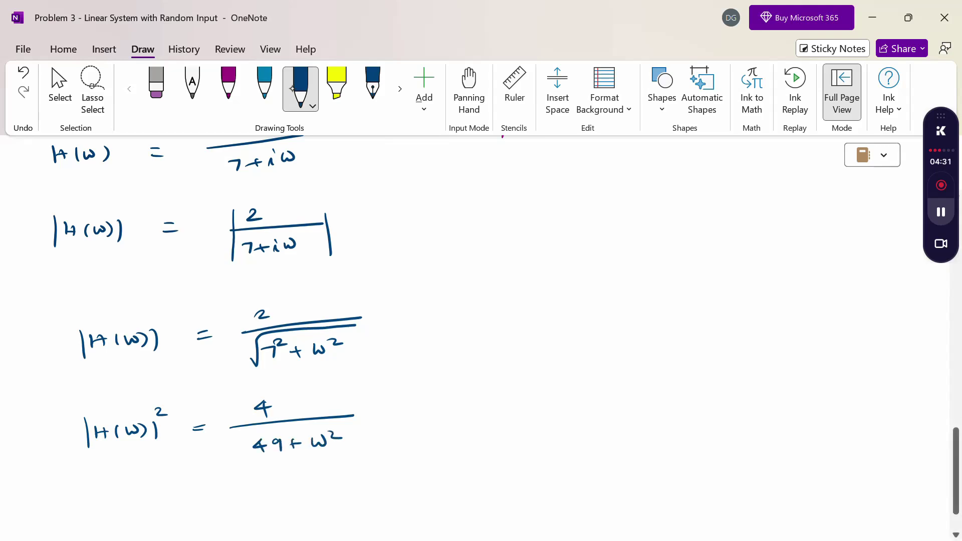
# - Box the |H(ω)|² result, redrawing a bad stroke, and mark it equation ②
pyautogui.moveTo(68, 398)
pyautogui.mouseDown()
pyautogui.moveTo(78, 478)
pyautogui.moveTo(93, 394)
pyautogui.moveTo(293, 399)
pyautogui.moveTo(351, 463)
pyautogui.moveTo(101, 481)
pyautogui.mouseUp()
pyautogui.hotkey('ctrl', 'z')
pyautogui.moveTo(68, 401)
pyautogui.mouseDown()
pyautogui.moveTo(326, 378)
pyautogui.moveTo(416, 446)
pyautogui.mouseUp()
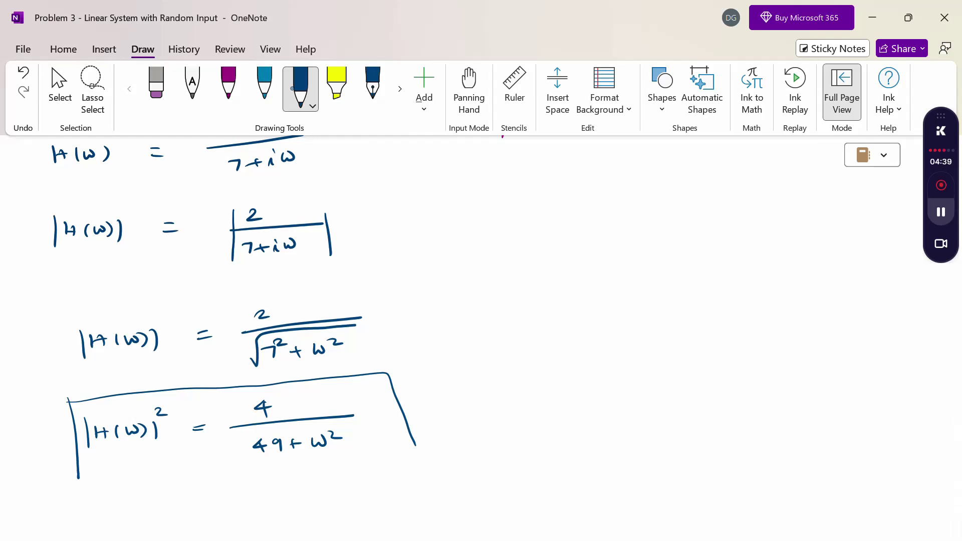
pyautogui.moveTo(73, 484)
pyautogui.mouseDown()
pyautogui.moveTo(424, 466)
pyautogui.moveTo(422, 442)
pyautogui.moveTo(503, 415)
pyautogui.moveTo(499, 425)
pyautogui.mouseUp()
pyautogui.moveTo(526, 406)
pyautogui.mouseDown()
pyautogui.moveTo(543, 413)
pyautogui.moveTo(532, 397)
pyautogui.mouseUp()
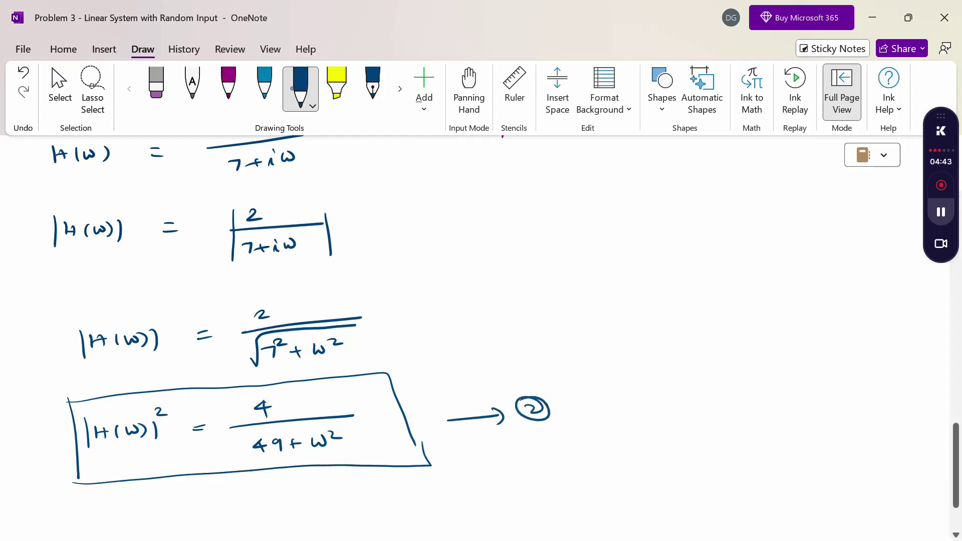
pyautogui.click(59, 90)
# - Tag the Syy(ω) equation with a dark-blue arrow and a circled 1
pyautogui.scroll(20, 380, 286)
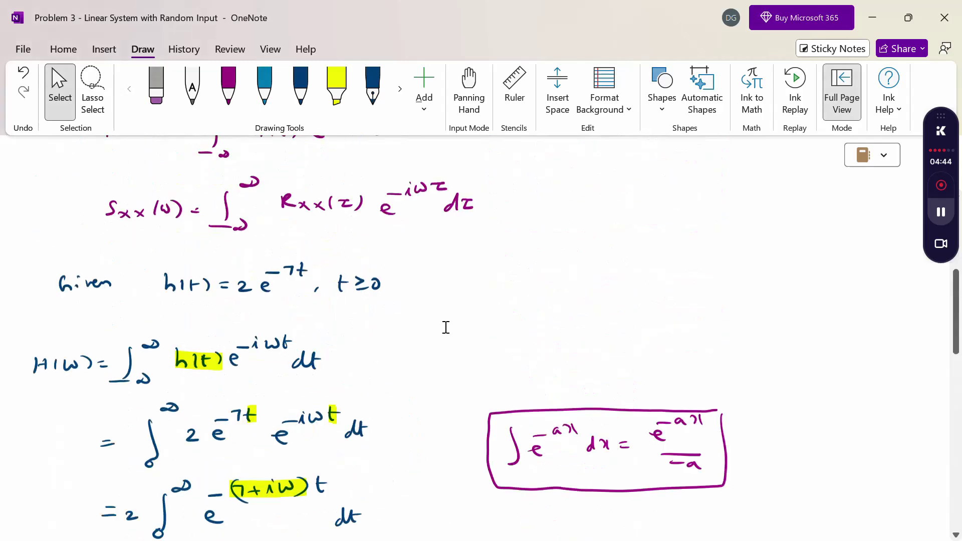
pyautogui.scroll(5, 446, 327)
pyautogui.click(301, 87)
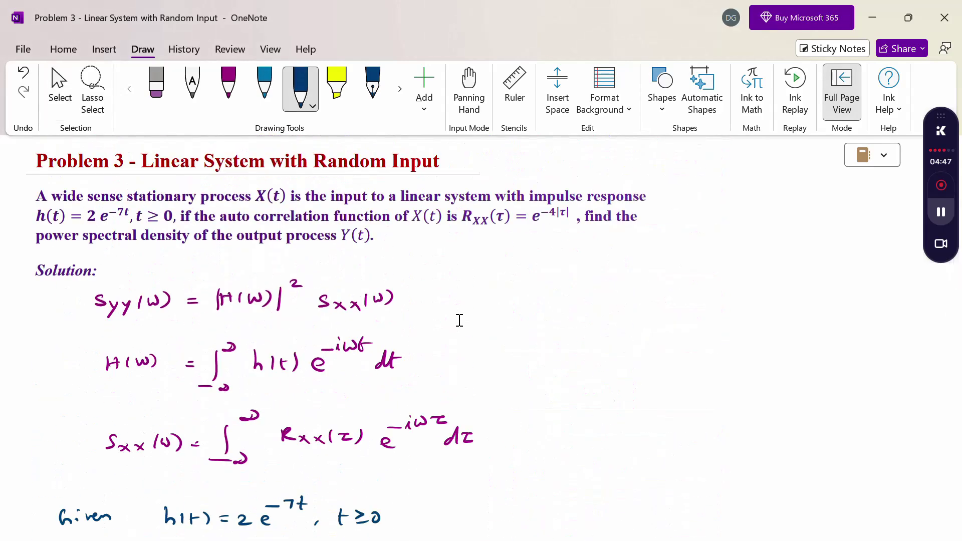
pyautogui.moveTo(434, 302); pyautogui.dragTo(510, 300)
pyautogui.moveTo(516, 279)
pyautogui.mouseDown()
pyautogui.moveTo(501, 302)
pyautogui.moveTo(490, 285)
pyautogui.mouseUp()
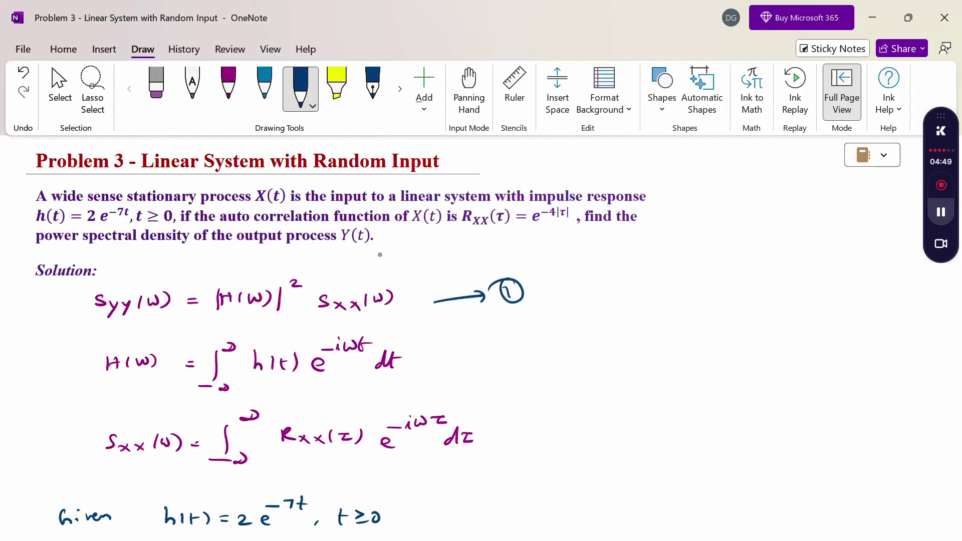
pyautogui.press('Escape')
# - Below the boxed |H(ω)|², write 'Given Rxx(τ) = e^−4|τ|' in dark-blue ink
pyautogui.scroll(-20, 426, 321)
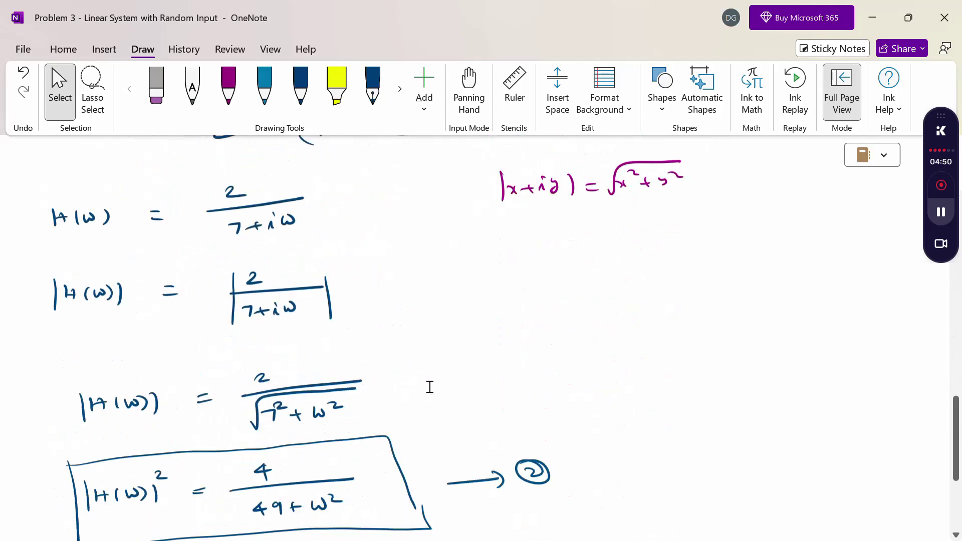
pyautogui.scroll(-8, 431, 389)
pyautogui.scroll(2, 432, 380)
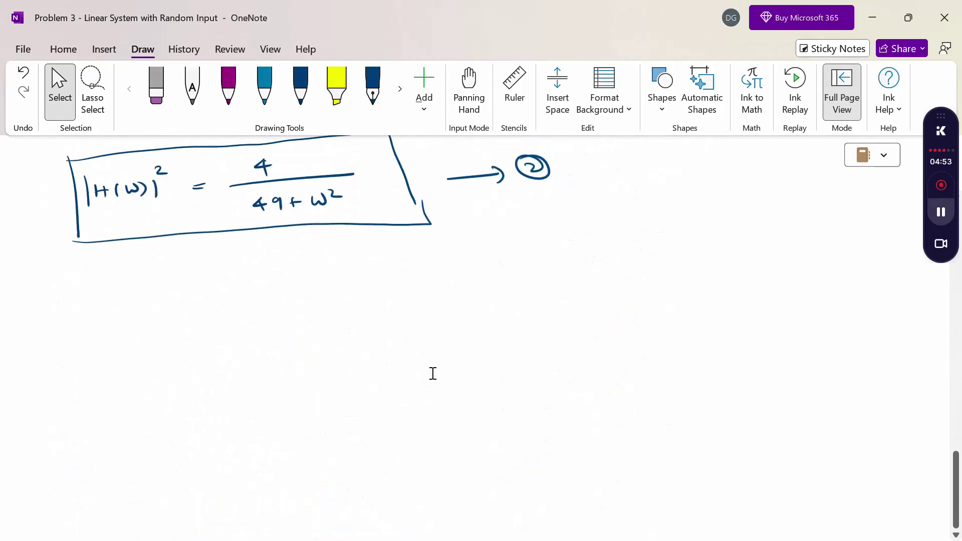
pyautogui.click(301, 88)
pyautogui.moveTo(40, 300)
pyautogui.mouseDown()
pyautogui.moveTo(54, 314)
pyautogui.moveTo(134, 309)
pyautogui.mouseUp()
pyautogui.moveTo(133, 295); pyautogui.dragTo(173, 307)
pyautogui.moveTo(182, 297); pyautogui.dragTo(179, 308)
pyautogui.moveTo(186, 298)
pyautogui.mouseDown()
pyautogui.moveTo(198, 296)
pyautogui.moveTo(200, 307)
pyautogui.mouseUp()
pyautogui.moveTo(208, 290)
pyautogui.mouseDown()
pyautogui.moveTo(212, 309)
pyautogui.moveTo(239, 301)
pyautogui.mouseUp()
pyautogui.moveTo(229, 309)
pyautogui.mouseDown()
pyautogui.moveTo(277, 307)
pyautogui.moveTo(283, 278)
pyautogui.mouseUp()
pyautogui.moveTo(295, 271)
pyautogui.mouseDown()
pyautogui.moveTo(290, 280)
pyautogui.moveTo(299, 279)
pyautogui.mouseUp()
pyautogui.moveTo(297, 274)
pyautogui.mouseDown()
pyautogui.moveTo(297, 289)
pyautogui.moveTo(337, 271)
pyautogui.mouseUp()
pyautogui.moveTo(329, 273); pyautogui.dragTo(319, 290)
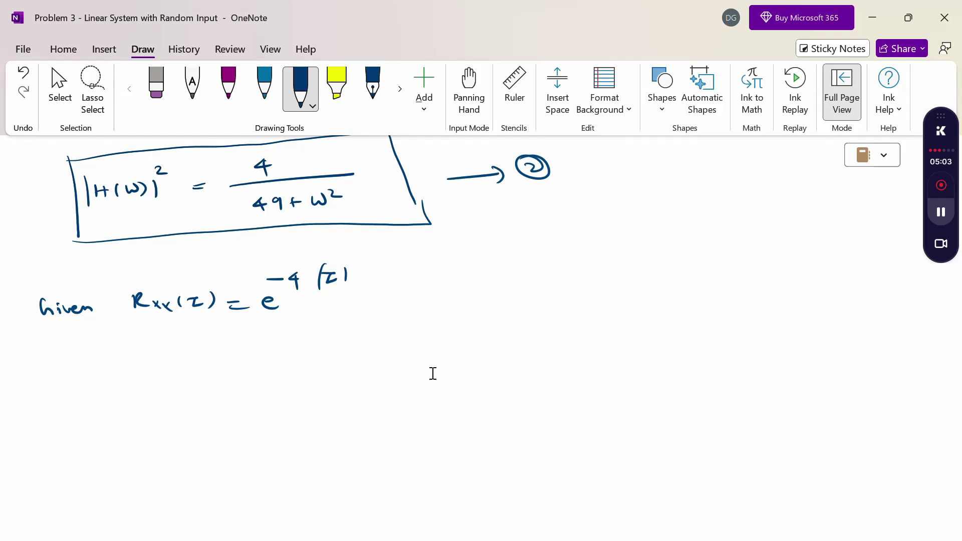
# - Write Sxx(ω) = ∫₋∞^∞ Rxx(τ) e^−iωτ dτ on a new line
pyautogui.moveTo(76, 379)
pyautogui.mouseDown()
pyautogui.moveTo(66, 393)
pyautogui.moveTo(107, 396)
pyautogui.mouseUp()
pyautogui.moveTo(114, 382)
pyautogui.mouseDown()
pyautogui.moveTo(114, 391)
pyautogui.moveTo(134, 377)
pyautogui.mouseUp()
pyautogui.moveTo(137, 374); pyautogui.dragTo(138, 389)
pyautogui.moveTo(164, 381)
pyautogui.mouseDown()
pyautogui.moveTo(192, 405)
pyautogui.moveTo(231, 399)
pyautogui.mouseUp()
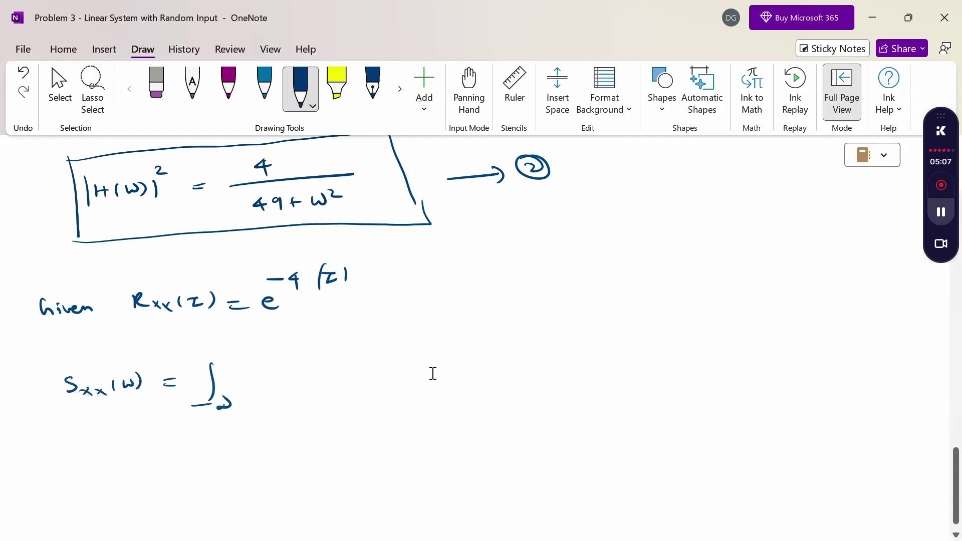
pyautogui.moveTo(221, 360)
pyautogui.mouseDown()
pyautogui.moveTo(235, 358)
pyautogui.moveTo(260, 387)
pyautogui.mouseUp()
pyautogui.moveTo(260, 373); pyautogui.dragTo(279, 385)
pyautogui.moveTo(283, 380); pyautogui.dragTo(283, 387)
pyautogui.moveTo(295, 380); pyautogui.dragTo(337, 383)
pyautogui.moveTo(345, 367)
pyautogui.mouseDown()
pyautogui.moveTo(346, 384)
pyautogui.moveTo(382, 379)
pyautogui.moveTo(391, 357)
pyautogui.mouseUp()
pyautogui.moveTo(394, 355); pyautogui.dragTo(434, 345)
pyautogui.moveTo(429, 346); pyautogui.dragTo(475, 365)
pyautogui.moveTo(469, 367); pyautogui.dragTo(474, 379)
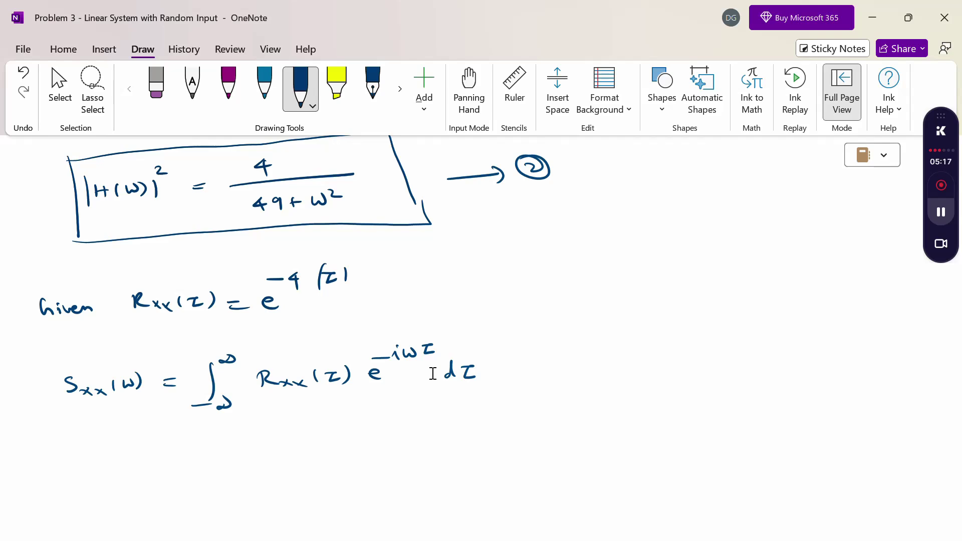
# - Write the substituted form = ∫₋∞^∞ e^−4|τ| e^−iωτ dτ underneath
pyautogui.moveTo(169, 472); pyautogui.dragTo(182, 470)
pyautogui.moveTo(169, 480); pyautogui.dragTo(184, 478)
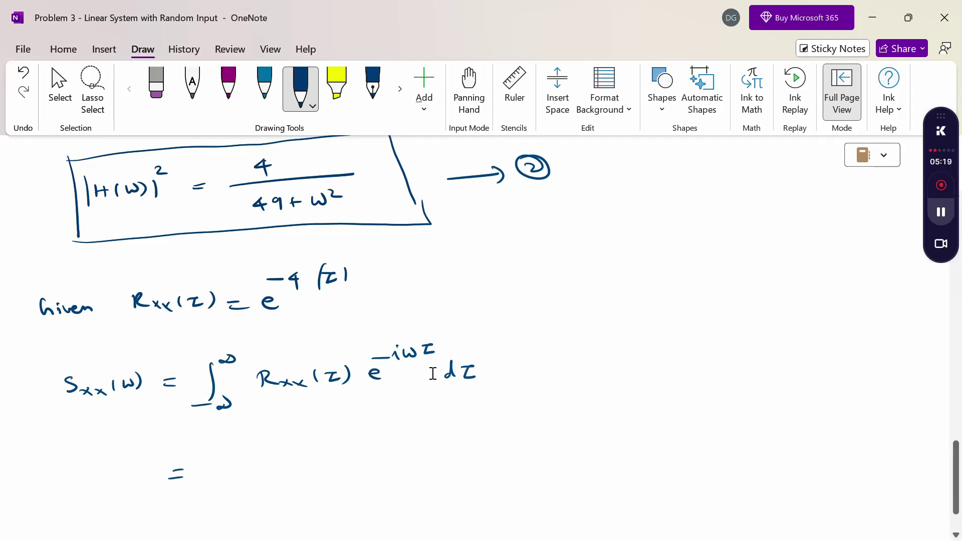
pyautogui.moveTo(230, 453); pyautogui.dragTo(223, 495)
pyautogui.moveTo(230, 493); pyautogui.dragTo(245, 494)
pyautogui.moveTo(239, 441)
pyautogui.mouseDown()
pyautogui.moveTo(257, 440)
pyautogui.moveTo(281, 470)
pyautogui.moveTo(299, 473)
pyautogui.mouseUp()
pyautogui.moveTo(283, 448); pyautogui.dragTo(318, 446)
pyautogui.moveTo(314, 438)
pyautogui.mouseDown()
pyautogui.moveTo(314, 453)
pyautogui.moveTo(345, 435)
pyautogui.mouseUp()
pyautogui.moveTo(338, 436)
pyautogui.mouseDown()
pyautogui.moveTo(335, 446)
pyautogui.moveTo(354, 442)
pyautogui.mouseUp()
pyautogui.moveTo(329, 430); pyautogui.dragTo(328, 450)
pyautogui.moveTo(383, 461); pyautogui.dragTo(397, 469)
pyautogui.moveTo(384, 446)
pyautogui.mouseDown()
pyautogui.moveTo(431, 435)
pyautogui.moveTo(477, 466)
pyautogui.mouseUp()
pyautogui.moveTo(479, 450)
pyautogui.mouseDown()
pyautogui.moveTo(476, 467)
pyautogui.moveTo(497, 455)
pyautogui.mouseUp()
pyautogui.moveTo(492, 457); pyautogui.dragTo(500, 465)
pyautogui.press('Escape')
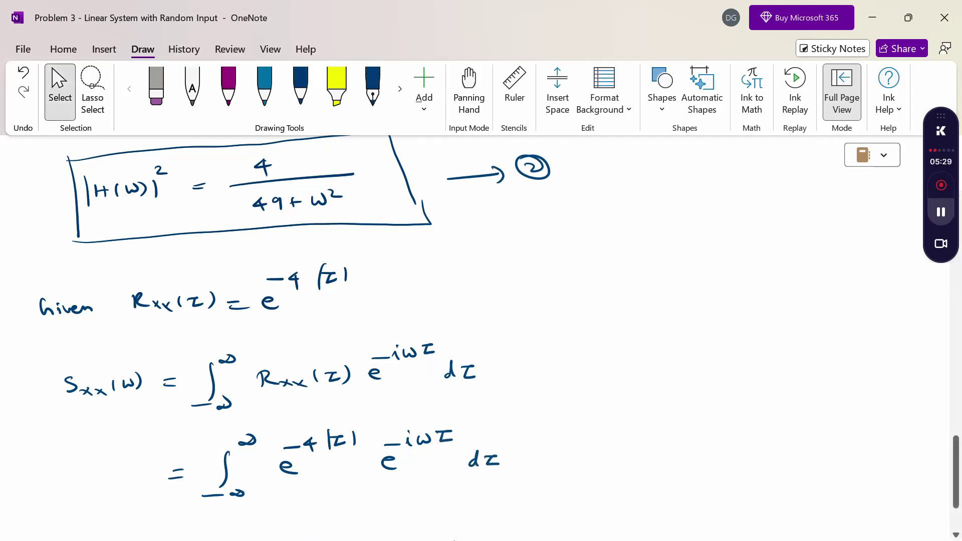
pyautogui.scroll(-3, 592, 459)
pyautogui.scroll(-5, 592, 459)
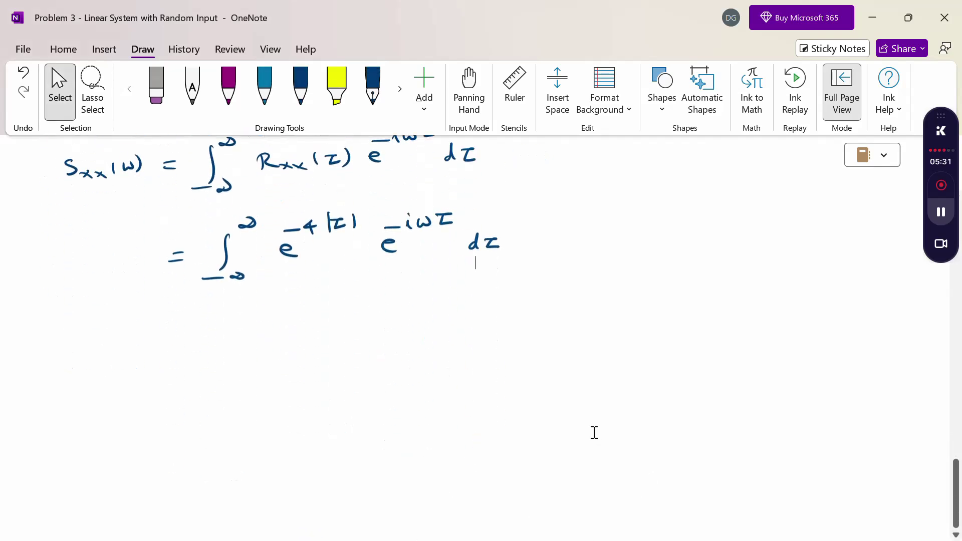
# - Draw a magenta τ number line marked −∞, 0, ∞, labelling the halves −τ and +τ
pyautogui.click(229, 88)
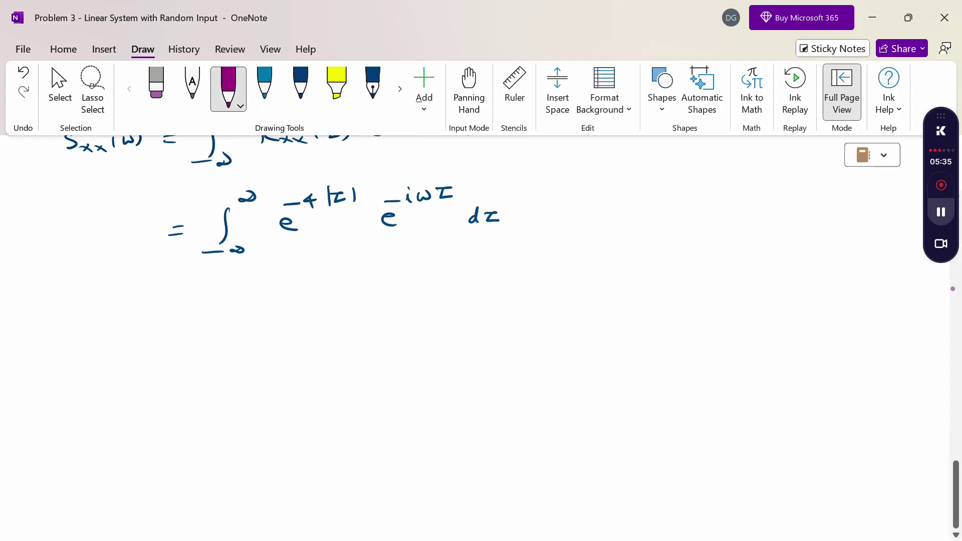
pyautogui.moveTo(567, 183); pyautogui.dragTo(796, 186)
pyautogui.moveTo(568, 179); pyautogui.dragTo(568, 190)
pyautogui.moveTo(554, 206); pyautogui.dragTo(596, 212)
pyautogui.moveTo(800, 182); pyautogui.dragTo(800, 193)
pyautogui.moveTo(789, 211); pyautogui.dragTo(805, 210)
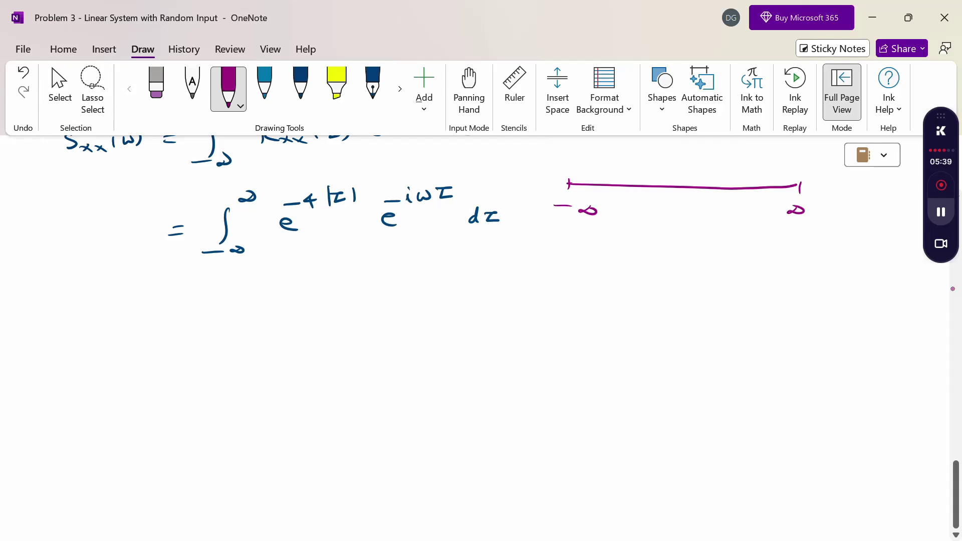
pyautogui.moveTo(678, 187); pyautogui.dragTo(677, 196)
pyautogui.moveTo(683, 207); pyautogui.dragTo(680, 208)
pyautogui.moveTo(599, 233); pyautogui.dragTo(673, 231)
pyautogui.moveTo(619, 252); pyautogui.dragTo(660, 251)
pyautogui.moveTo(722, 236)
pyautogui.mouseDown()
pyautogui.moveTo(766, 236)
pyautogui.moveTo(770, 258)
pyautogui.mouseUp()
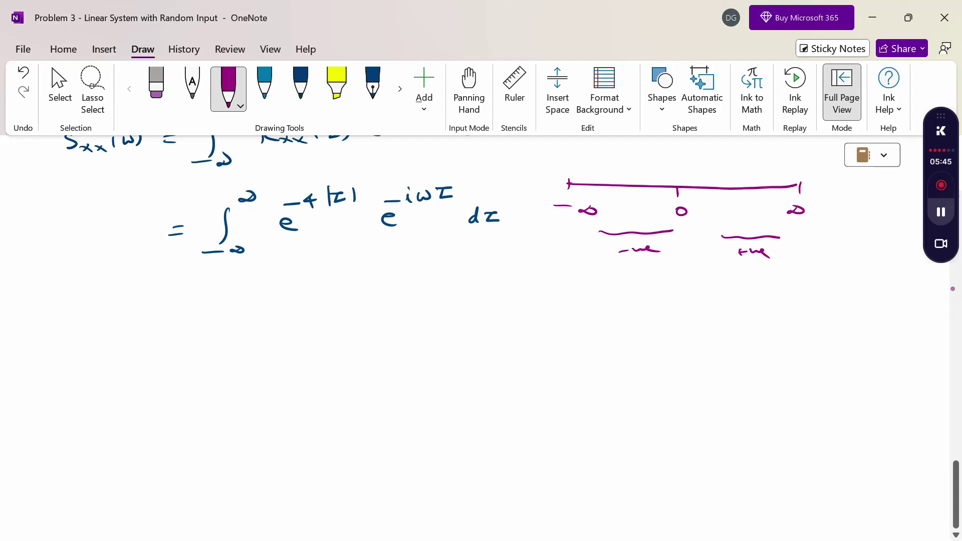
pyautogui.moveTo(647, 268); pyautogui.dragTo(657, 267)
pyautogui.moveTo(652, 268); pyautogui.dragTo(658, 275)
pyautogui.moveTo(746, 275); pyautogui.dragTo(758, 275)
pyautogui.moveTo(753, 270); pyautogui.dragTo(753, 279)
pyautogui.moveTo(764, 272); pyautogui.dragTo(767, 271)
# - In dark blue, write the first split integral ∫₋∞⁰ e^−4(−τ) e^−iωτ dτ
pyautogui.click(300, 84)
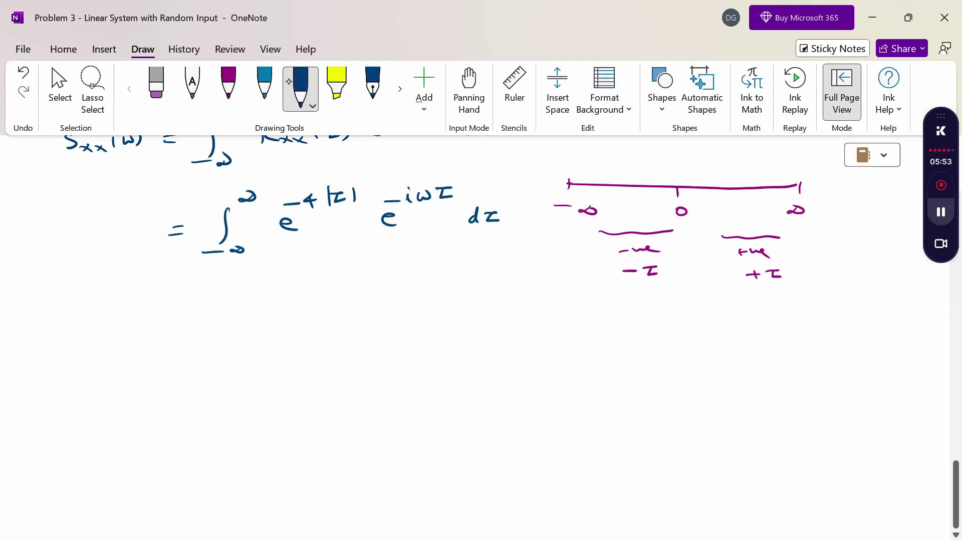
pyautogui.moveTo(187, 320); pyautogui.dragTo(196, 319)
pyautogui.moveTo(190, 326); pyautogui.dragTo(201, 325)
pyautogui.moveTo(239, 299); pyautogui.dragTo(232, 334)
pyautogui.moveTo(216, 346); pyautogui.dragTo(255, 343)
pyautogui.moveTo(251, 289); pyautogui.dragTo(289, 323)
pyautogui.moveTo(276, 296); pyautogui.dragTo(308, 298)
pyautogui.moveTo(305, 290)
pyautogui.mouseDown()
pyautogui.moveTo(307, 302)
pyautogui.moveTo(336, 292)
pyautogui.mouseUp()
pyautogui.moveTo(337, 290)
pyautogui.mouseDown()
pyautogui.moveTo(352, 286)
pyautogui.moveTo(328, 307)
pyautogui.mouseUp()
pyautogui.moveTo(357, 283)
pyautogui.mouseDown()
pyautogui.moveTo(390, 327)
pyautogui.moveTo(395, 305)
pyautogui.mouseUp()
pyautogui.moveTo(401, 302); pyautogui.dragTo(425, 296)
pyautogui.moveTo(427, 296); pyautogui.dragTo(439, 296)
pyautogui.moveTo(433, 296); pyautogui.dragTo(455, 330)
pyautogui.moveTo(461, 317); pyautogui.dragTo(473, 317)
pyautogui.moveTo(467, 319); pyautogui.dragTo(469, 328)
# - Add the second integral + ∫₀^∞ e^−4(τ) e^−iωτ dτ
pyautogui.moveTo(522, 299); pyautogui.dragTo(503, 342)
pyautogui.moveTo(526, 296); pyautogui.dragTo(538, 287)
pyautogui.moveTo(555, 325)
pyautogui.mouseDown()
pyautogui.moveTo(566, 328)
pyautogui.moveTo(584, 307)
pyautogui.mouseUp()
pyautogui.moveTo(582, 303); pyautogui.dragTo(593, 317)
pyautogui.moveTo(600, 303)
pyautogui.mouseDown()
pyautogui.moveTo(611, 302)
pyautogui.moveTo(600, 312)
pyautogui.mouseUp()
pyautogui.moveTo(599, 312); pyautogui.dragTo(612, 310)
pyautogui.moveTo(613, 298)
pyautogui.mouseDown()
pyautogui.moveTo(616, 314)
pyautogui.moveTo(649, 336)
pyautogui.moveTo(664, 314)
pyautogui.mouseUp()
pyautogui.moveTo(671, 309)
pyautogui.mouseDown()
pyautogui.moveTo(671, 317)
pyautogui.moveTo(691, 304)
pyautogui.mouseUp()
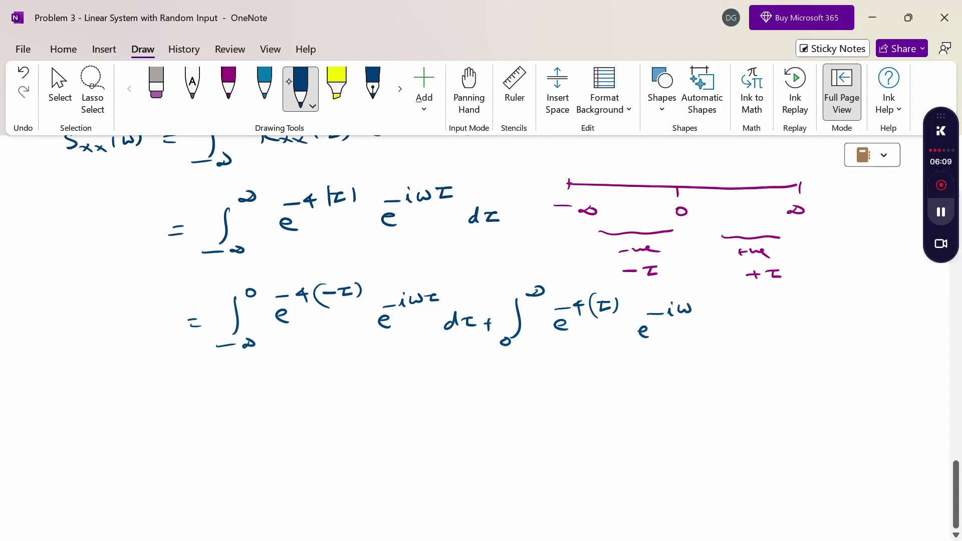
pyautogui.moveTo(733, 330); pyautogui.dragTo(733, 340)
pyautogui.moveTo(744, 330); pyautogui.dragTo(758, 329)
pyautogui.moveTo(750, 330); pyautogui.dragTo(759, 339)
# - Write the simplified line starting with ∫₋∞⁰ e^4τ e^−iωτ dτ
pyautogui.moveTo(196, 440); pyautogui.dragTo(207, 440)
pyautogui.moveTo(196, 446); pyautogui.dragTo(207, 445)
pyautogui.moveTo(258, 411); pyautogui.dragTo(247, 457)
pyautogui.moveTo(233, 462); pyautogui.dragTo(277, 456)
pyautogui.moveTo(269, 407); pyautogui.dragTo(290, 401)
pyautogui.moveTo(312, 434); pyautogui.dragTo(329, 440)
pyautogui.moveTo(332, 405)
pyautogui.mouseDown()
pyautogui.moveTo(331, 414)
pyautogui.moveTo(404, 431)
pyautogui.moveTo(405, 440)
pyautogui.moveTo(420, 417)
pyautogui.mouseUp()
pyautogui.moveTo(427, 407); pyautogui.dragTo(441, 406)
pyautogui.moveTo(442, 404); pyautogui.dragTo(456, 403)
pyautogui.moveTo(449, 404); pyautogui.dragTo(475, 444)
pyautogui.moveTo(482, 434); pyautogui.dragTo(539, 429)
# - Complete the simplified line with + ∫₀^∞ e^−4τ e^−iωτ dτ
pyautogui.moveTo(531, 424); pyautogui.dragTo(531, 437)
pyautogui.moveTo(565, 400); pyautogui.dragTo(559, 445)
pyautogui.moveTo(557, 448); pyautogui.dragTo(556, 449)
pyautogui.moveTo(574, 396)
pyautogui.mouseDown()
pyautogui.moveTo(591, 397)
pyautogui.moveTo(620, 432)
pyautogui.mouseUp()
pyautogui.moveTo(606, 410); pyautogui.dragTo(625, 408)
pyautogui.moveTo(634, 398); pyautogui.dragTo(641, 412)
pyautogui.moveTo(648, 400)
pyautogui.mouseDown()
pyautogui.moveTo(663, 398)
pyautogui.moveTo(657, 407)
pyautogui.mouseUp()
pyautogui.moveTo(686, 425); pyautogui.dragTo(698, 434)
pyautogui.moveTo(692, 410); pyautogui.dragTo(737, 401)
pyautogui.moveTo(739, 401)
pyautogui.mouseDown()
pyautogui.moveTo(750, 400)
pyautogui.moveTo(764, 436)
pyautogui.mouseUp()
pyautogui.moveTo(772, 427); pyautogui.dragTo(783, 425)
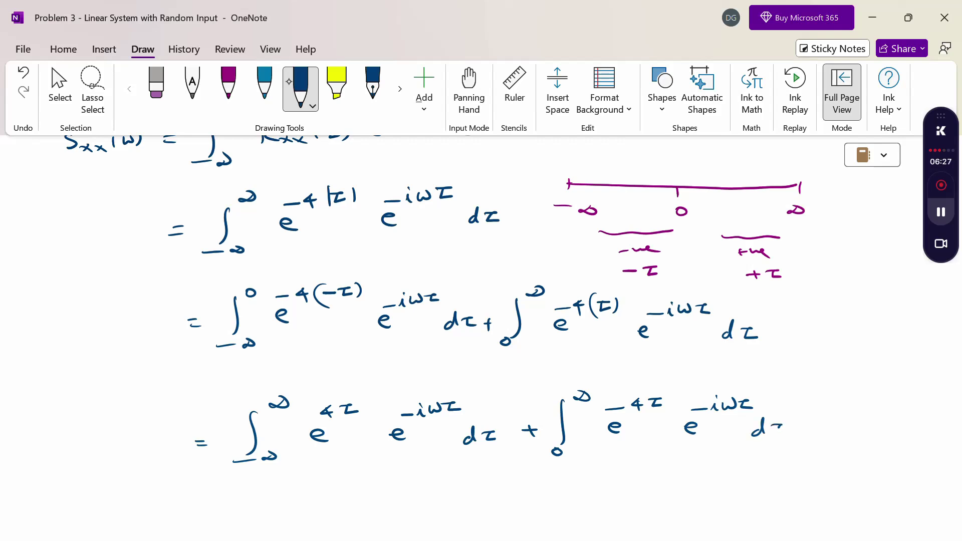
pyautogui.click(60, 93)
# - Start the new line with an equals sign and replace the first integral's ∞ upper limit with 0
pyautogui.scroll(-5, 339, 339)
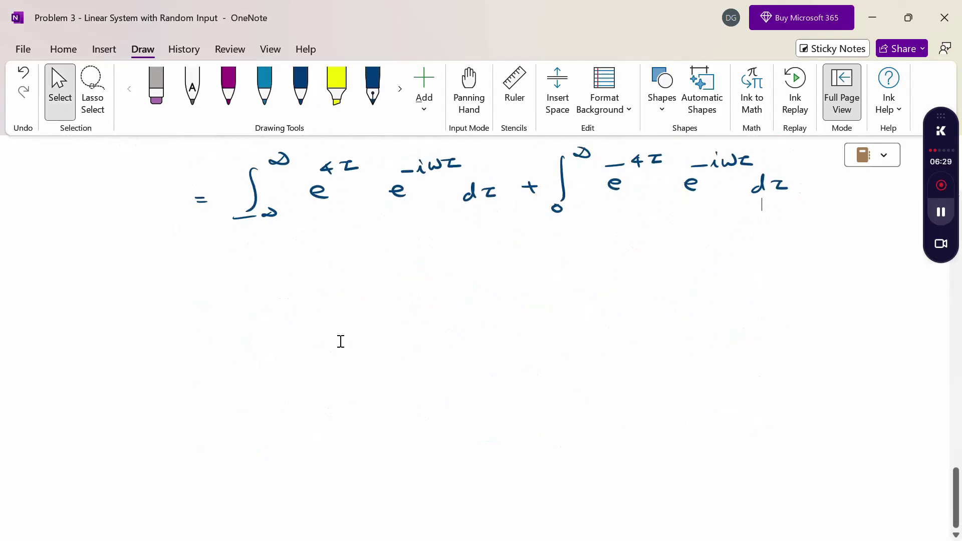
pyautogui.scroll(1, 343, 335)
pyautogui.scroll(1, 340, 332)
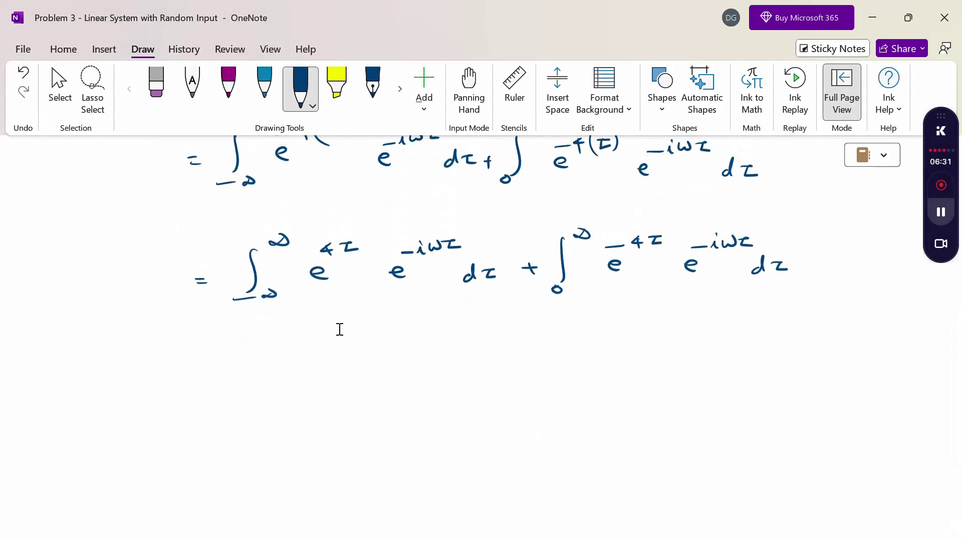
pyautogui.moveTo(209, 380); pyautogui.dragTo(217, 379)
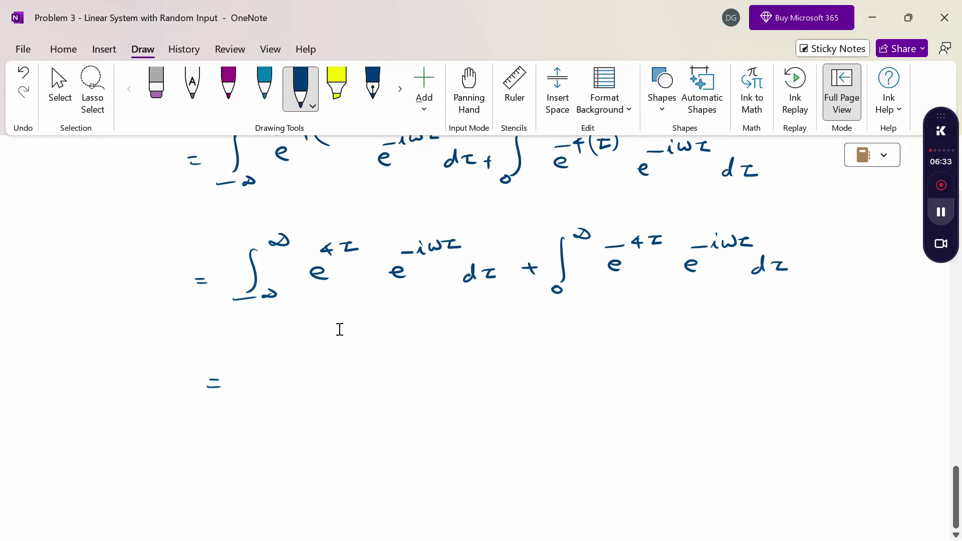
pyautogui.press('Escape')
pyautogui.scroll(3, 382, 449)
pyautogui.scroll(-3, 382, 452)
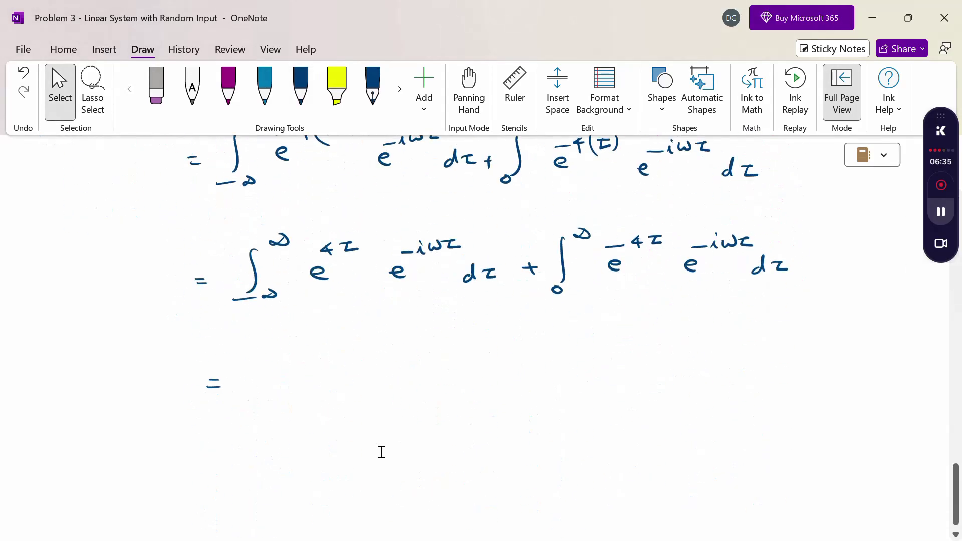
pyautogui.click(301, 85)
pyautogui.click(156, 88)
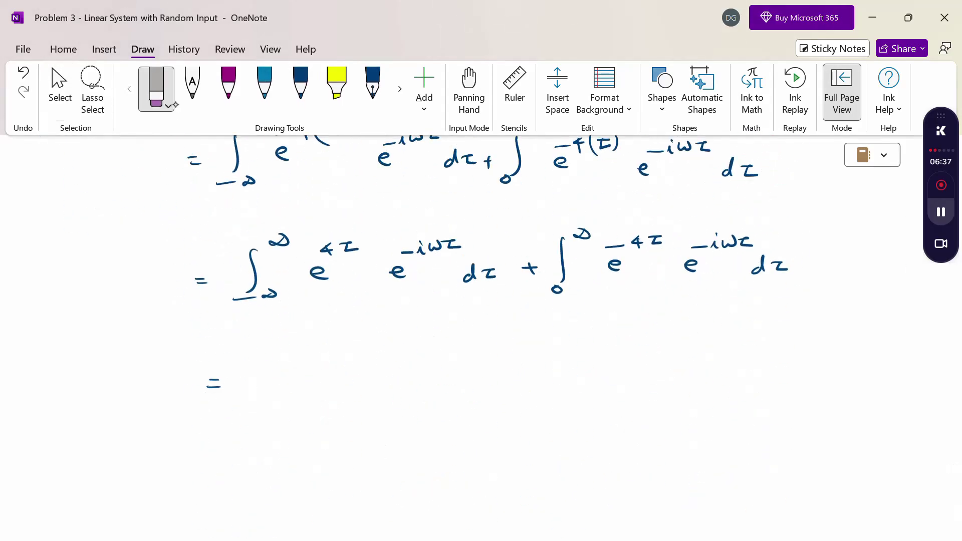
pyautogui.click(301, 85)
pyautogui.moveTo(264, 234); pyautogui.dragTo(261, 235)
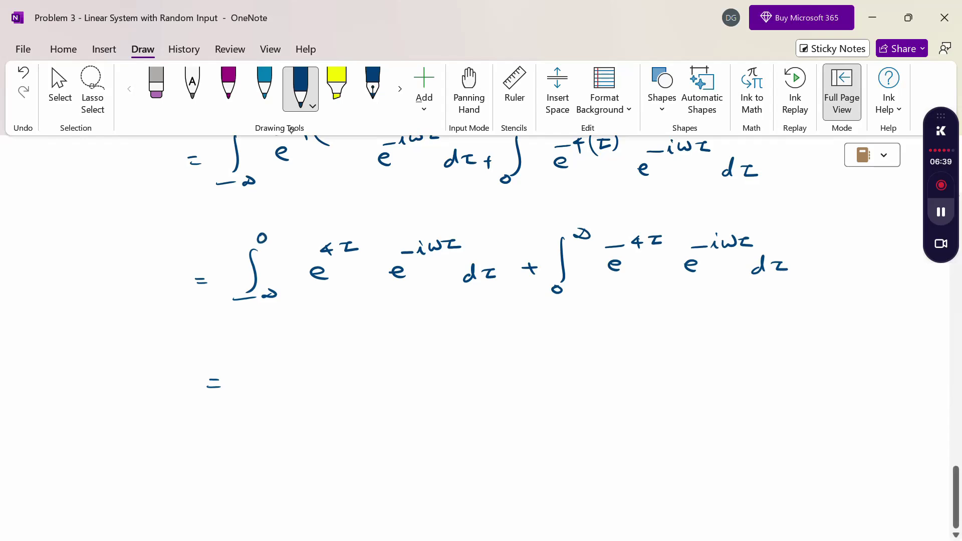
# - Write the first combined integral ∫₋∞⁰ e^((4−iω)τ) dτ in dark-blue ink
pyautogui.moveTo(258, 353); pyautogui.dragTo(251, 393)
pyautogui.moveTo(236, 400); pyautogui.dragTo(274, 399)
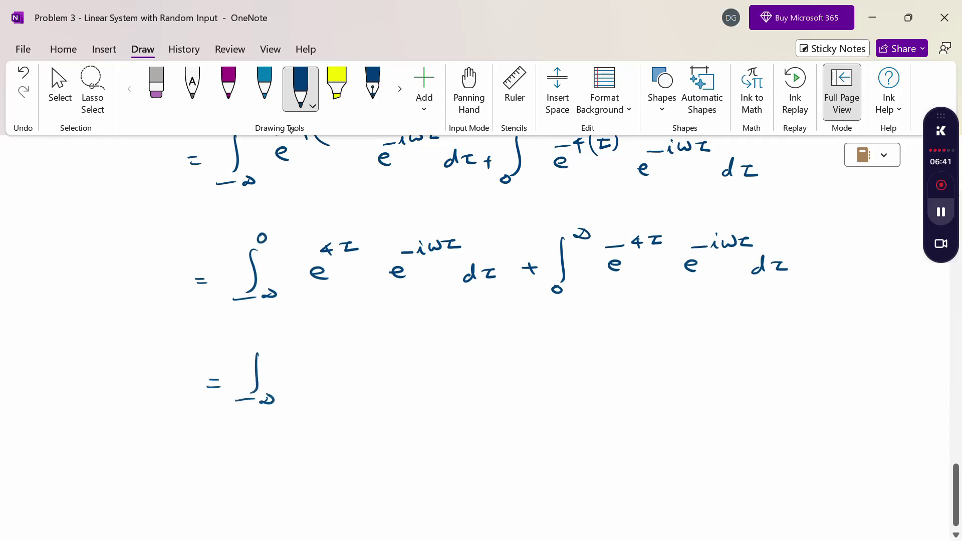
pyautogui.moveTo(278, 336); pyautogui.dragTo(277, 336)
pyautogui.moveTo(320, 370); pyautogui.dragTo(329, 371)
pyautogui.moveTo(331, 346); pyautogui.dragTo(362, 349)
pyautogui.moveTo(368, 344); pyautogui.dragTo(394, 344)
pyautogui.moveTo(396, 335); pyautogui.dragTo(405, 351)
pyautogui.moveTo(324, 333); pyautogui.dragTo(323, 357)
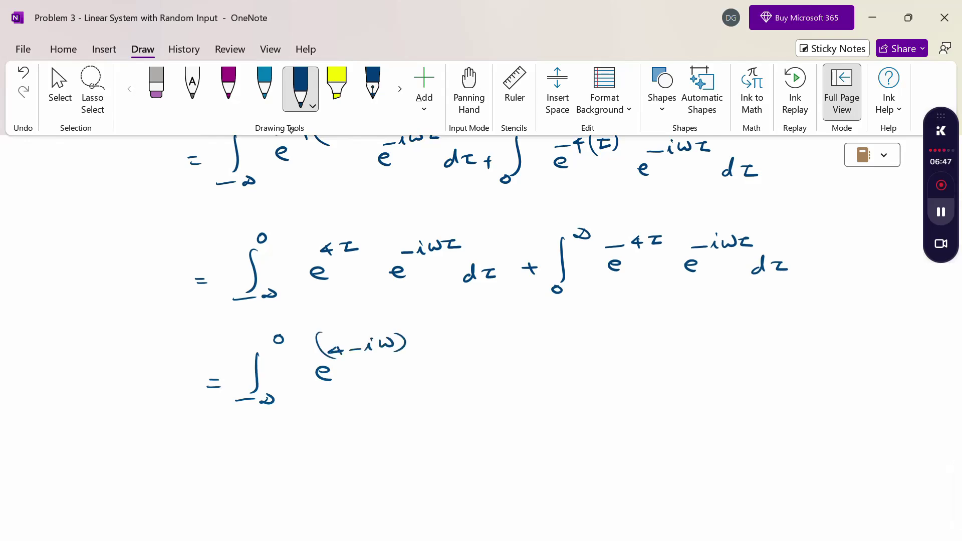
pyautogui.moveTo(414, 341)
pyautogui.mouseDown()
pyautogui.moveTo(428, 338)
pyautogui.moveTo(427, 348)
pyautogui.moveTo(460, 362)
pyautogui.mouseUp()
pyautogui.moveTo(465, 370)
pyautogui.mouseDown()
pyautogui.moveTo(478, 367)
pyautogui.moveTo(476, 376)
pyautogui.mouseUp()
# - Add + ∫₀^∞ e^(−(4+iω)τ), bracketing 4+iω in the exponent
pyautogui.moveTo(506, 371)
pyautogui.mouseDown()
pyautogui.moveTo(518, 369)
pyautogui.moveTo(513, 380)
pyautogui.mouseUp()
pyautogui.moveTo(561, 342); pyautogui.dragTo(547, 390)
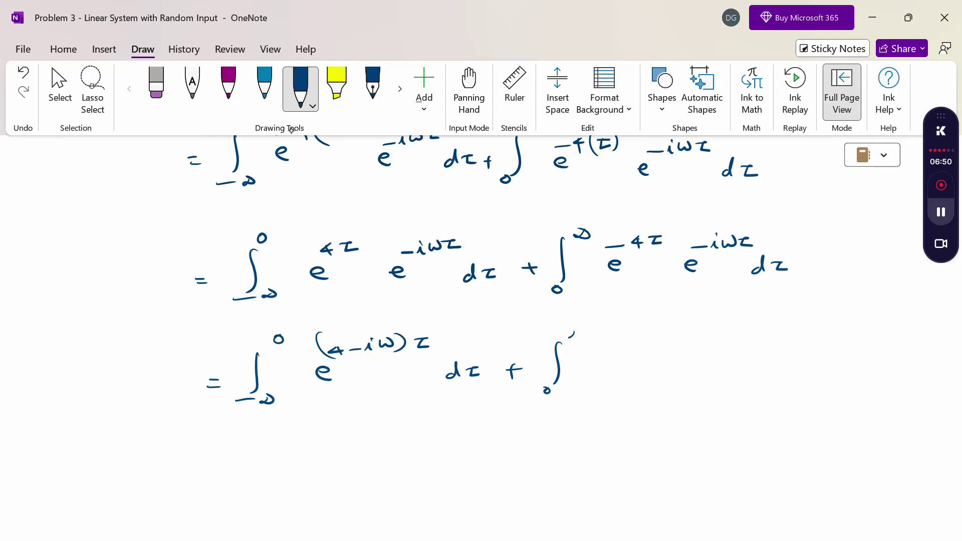
pyautogui.moveTo(566, 338); pyautogui.dragTo(583, 335)
pyautogui.moveTo(604, 370)
pyautogui.mouseDown()
pyautogui.moveTo(616, 376)
pyautogui.moveTo(615, 345)
pyautogui.mouseUp()
pyautogui.moveTo(638, 334); pyautogui.dragTo(643, 348)
pyautogui.moveTo(650, 341); pyautogui.dragTo(662, 340)
pyautogui.moveTo(656, 337)
pyautogui.mouseDown()
pyautogui.moveTo(670, 347)
pyautogui.moveTo(694, 339)
pyautogui.mouseUp()
pyautogui.moveTo(697, 332); pyautogui.dragTo(696, 347)
pyautogui.moveTo(637, 332); pyautogui.dragTo(647, 354)
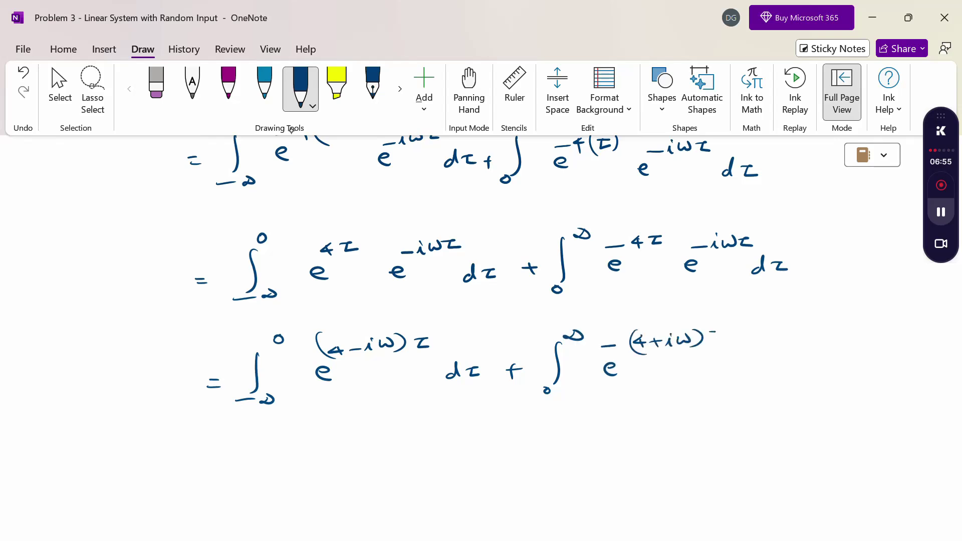